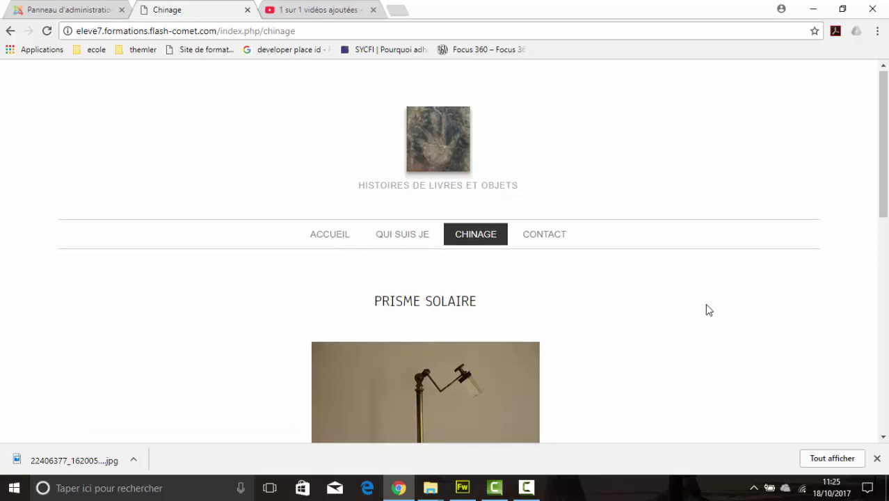
- Look through the published Chinage page and its three articles: Prisme solaire, La montagne Pelée and Paupette
{"action": "scroll", "coordinate": [704, 303], "scroll_direction": "down", "scroll_amount": 5}
{"action": "scroll", "coordinate": [708, 305], "scroll_direction": "down", "scroll_amount": 2}
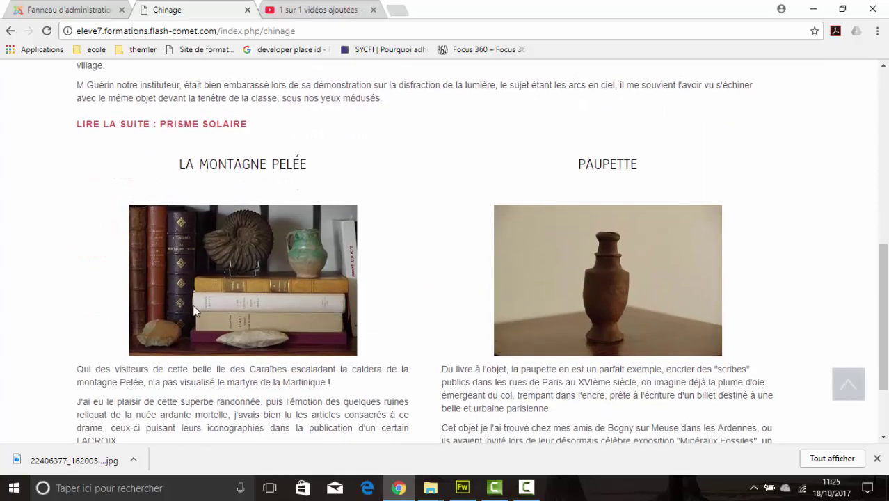
{"action": "scroll", "coordinate": [529, 312], "scroll_direction": "up", "scroll_amount": 3}
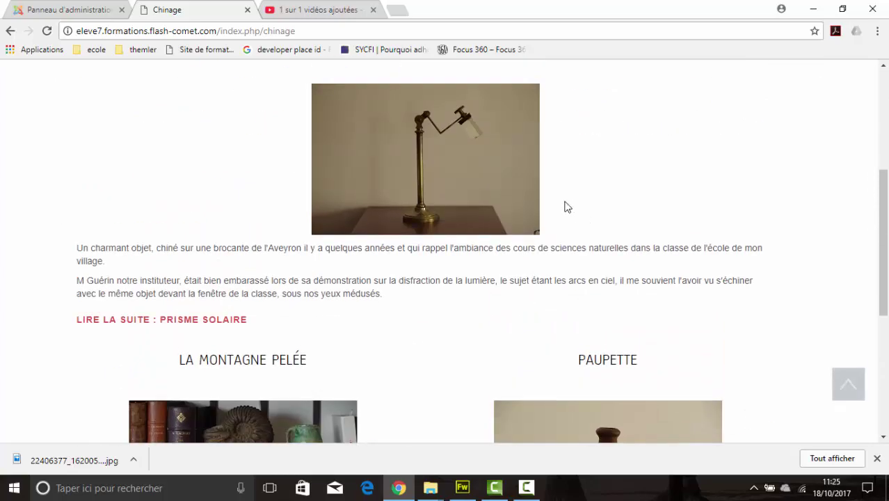
{"action": "scroll", "coordinate": [585, 207], "scroll_direction": "down", "scroll_amount": 4}
{"action": "scroll", "coordinate": [585, 202], "scroll_direction": "down", "scroll_amount": 1}
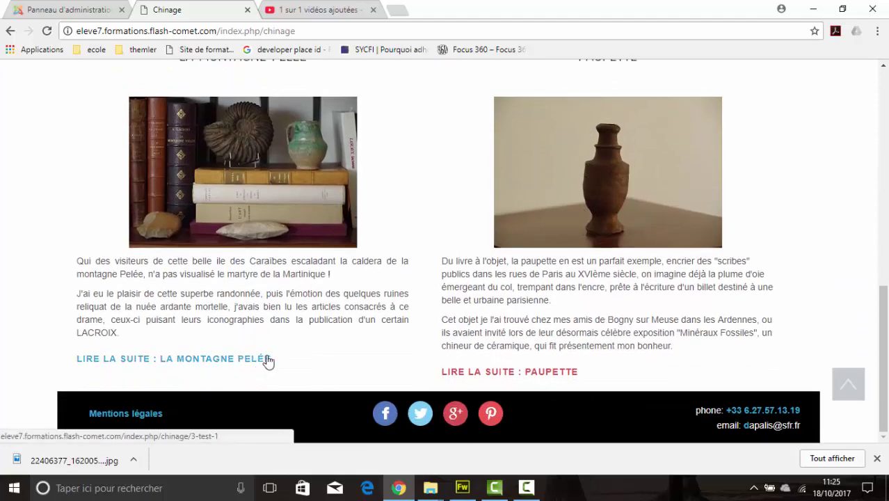
{"action": "scroll", "coordinate": [265, 356], "scroll_direction": "up", "scroll_amount": 3}
{"action": "scroll", "coordinate": [269, 349], "scroll_direction": "up", "scroll_amount": 4}
{"action": "scroll", "coordinate": [276, 337], "scroll_direction": "up", "scroll_amount": 2}
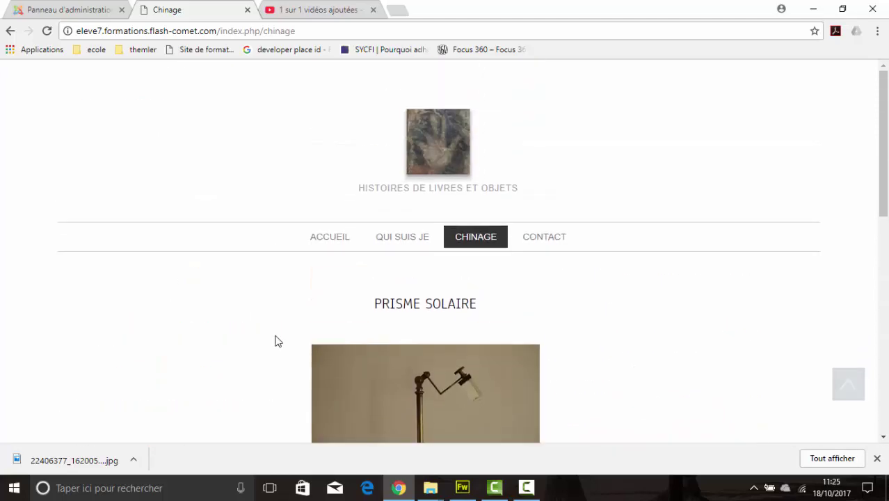
- Switch to the Joomla administration, open the article list and start a new article
{"action": "left_click", "coordinate": [81, 11]}
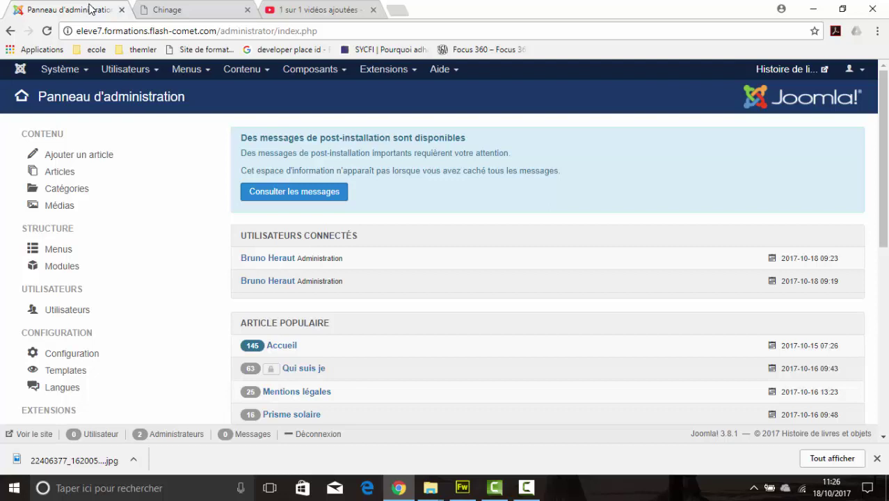
{"action": "left_click", "coordinate": [242, 69]}
{"action": "left_click", "coordinate": [240, 90]}
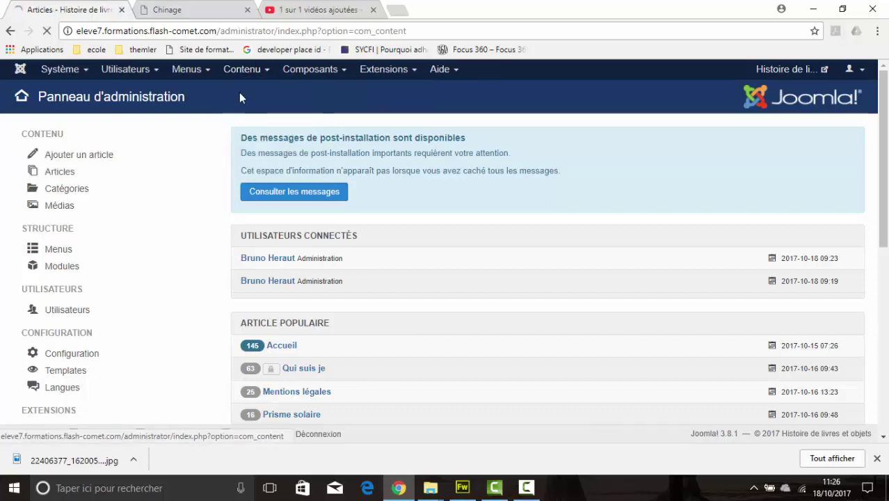
{"action": "left_click", "coordinate": [20, 72]}
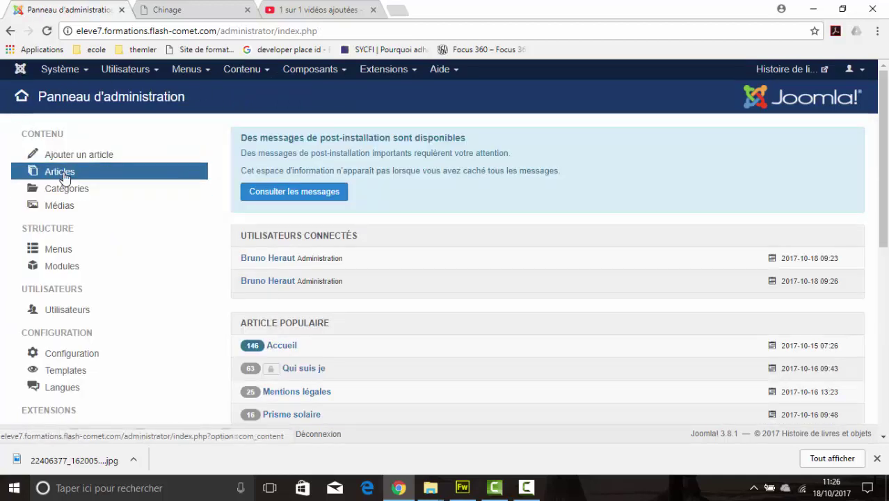
{"action": "left_click", "coordinate": [61, 174]}
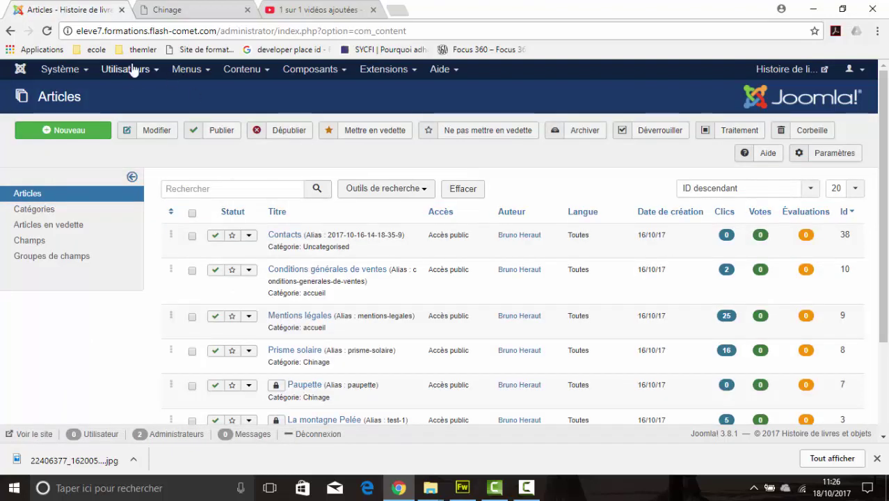
{"action": "left_click", "coordinate": [68, 139]}
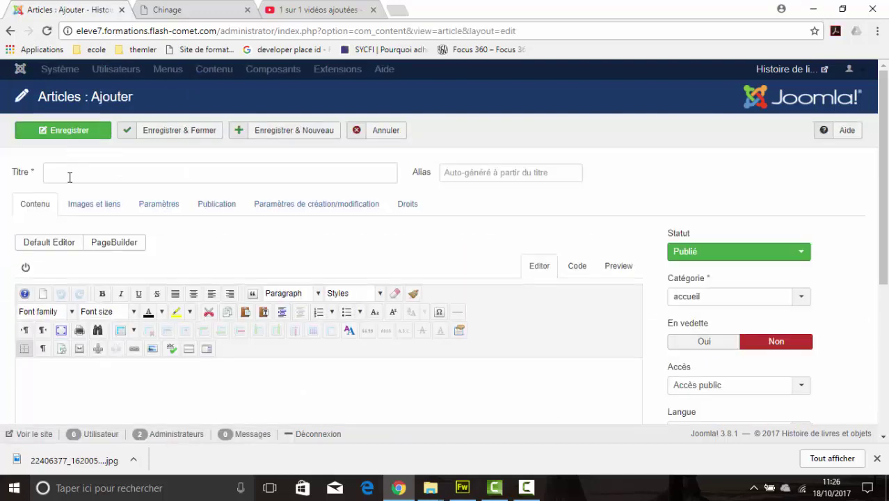
- Give the new article the title "Un titre a mon article"
{"action": "left_click", "coordinate": [76, 167]}
{"action": "type", "text": "U"}
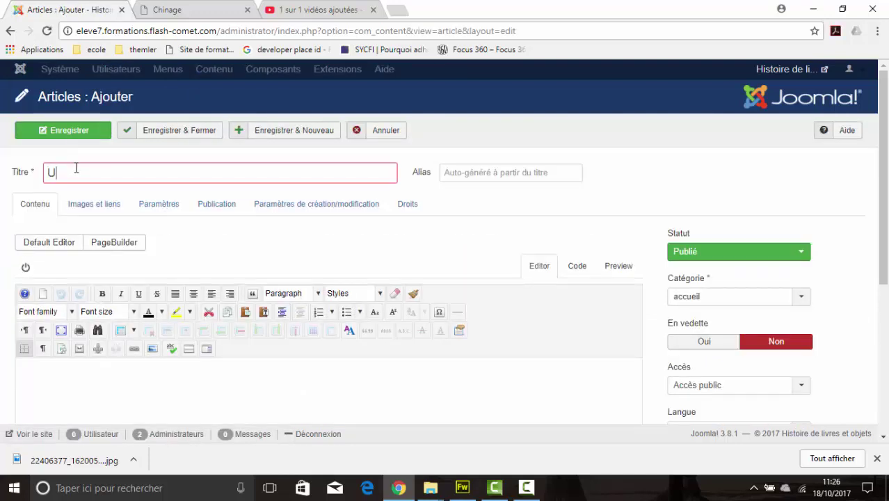
{"action": "type", "text": "n tit"}
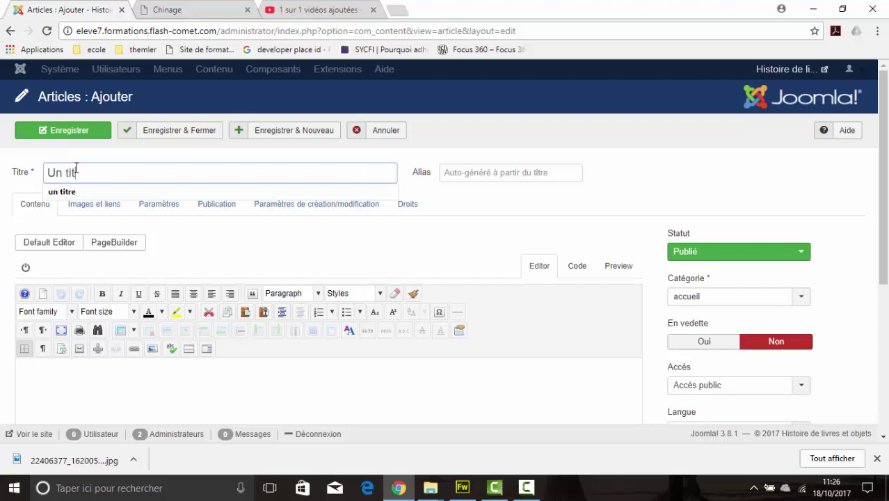
{"action": "type", "text": "re a mon article"}
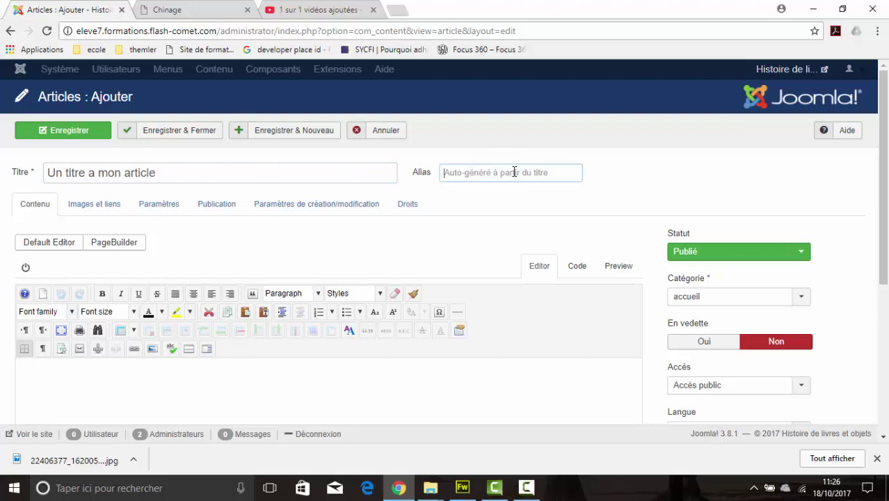
- Open the Prisme solaire article on the public site and highlight the alias part of its URL
{"action": "left_click", "coordinate": [194, 12]}
{"action": "left_click", "coordinate": [387, 306]}
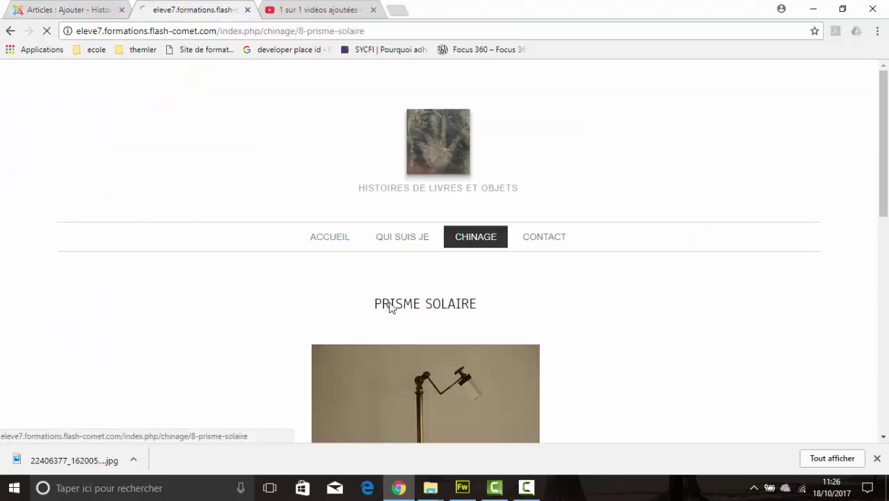
{"action": "left_click_drag", "start_coordinate": [308, 30], "coordinate": [364, 31]}
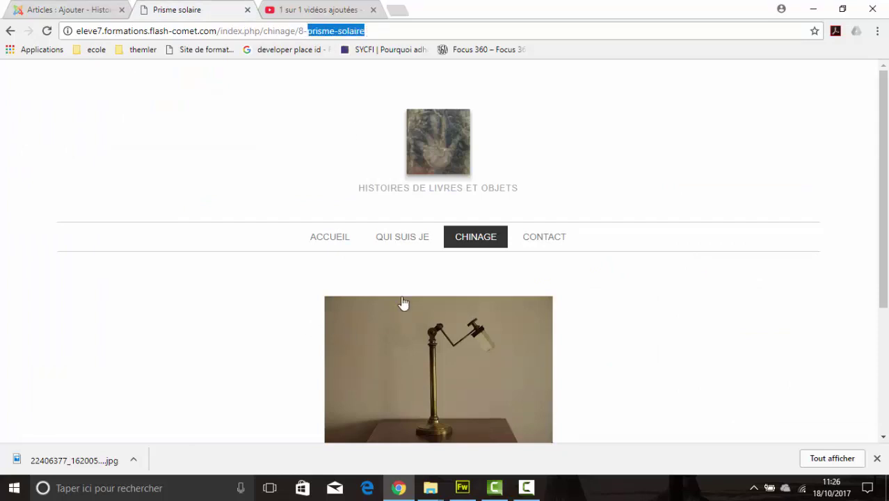
{"action": "scroll", "coordinate": [401, 300], "scroll_direction": "down", "scroll_amount": 2}
{"action": "scroll", "coordinate": [323, 297], "scroll_direction": "up", "scroll_amount": 2}
- Return to the new article form and centre-align the empty first paragraph of the body
{"action": "left_click", "coordinate": [61, 11]}
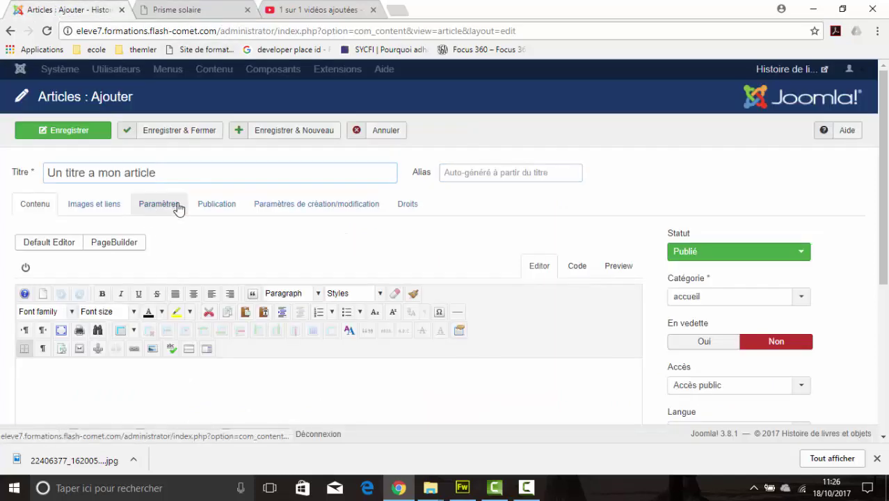
{"action": "scroll", "coordinate": [306, 276], "scroll_direction": "down", "scroll_amount": 1}
{"action": "left_click", "coordinate": [293, 312]}
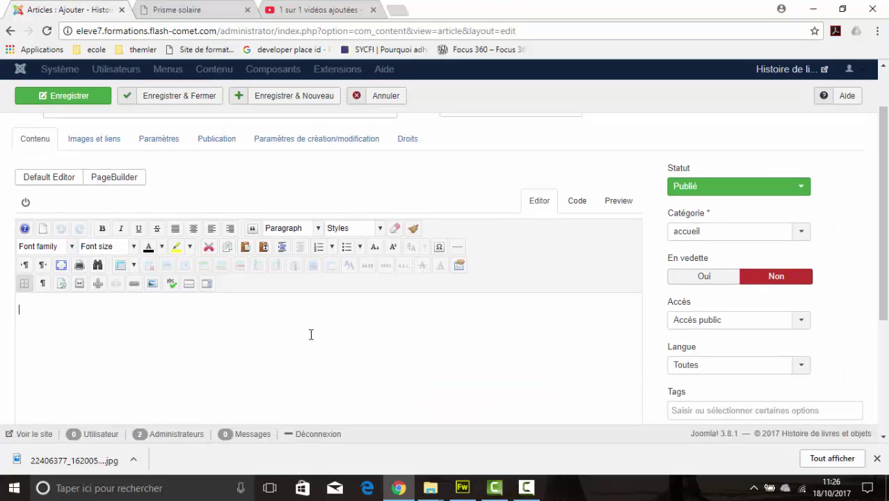
{"action": "scroll", "coordinate": [292, 361], "scroll_direction": "down", "scroll_amount": 1}
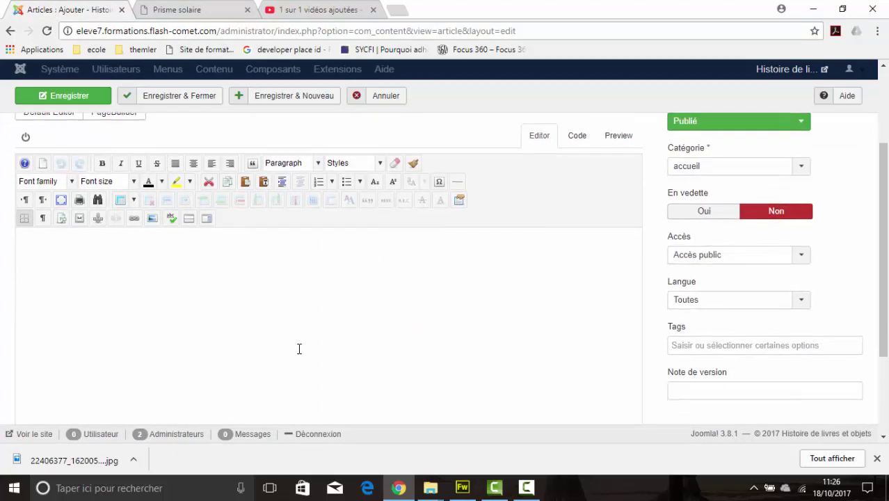
{"action": "left_click", "coordinate": [194, 165]}
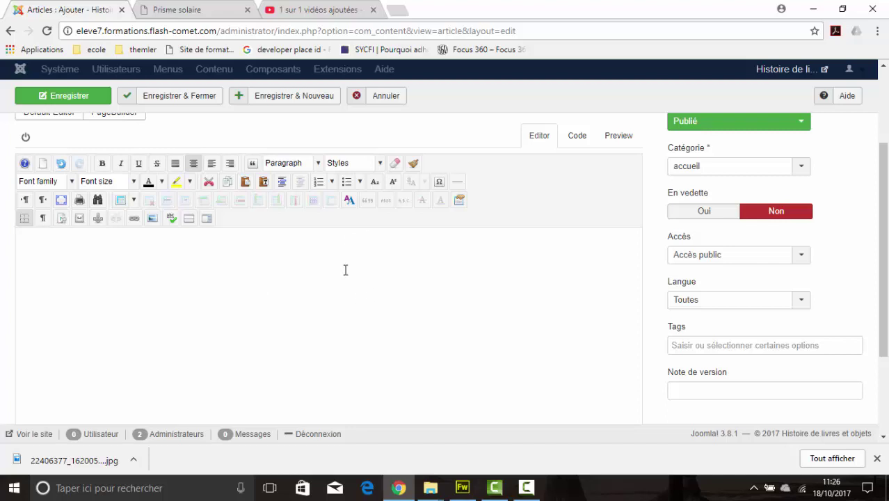
- Start inserting an image into the article, browse the existing media and open the file chooser for an upload
{"action": "scroll", "coordinate": [344, 270], "scroll_direction": "down", "scroll_amount": 2}
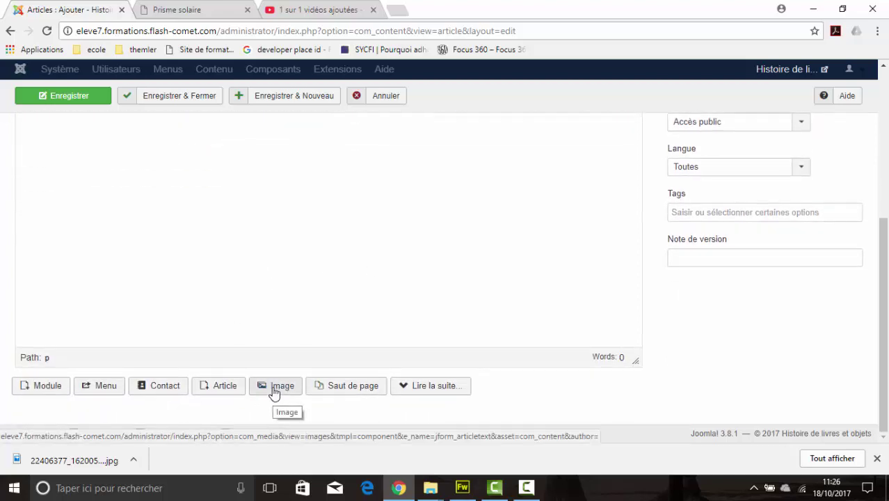
{"action": "left_click", "coordinate": [274, 388]}
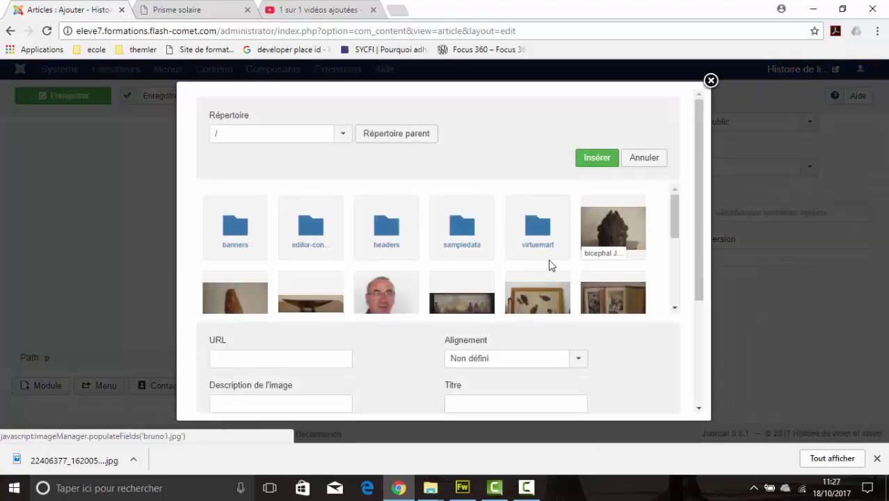
{"action": "scroll", "coordinate": [550, 258], "scroll_direction": "down", "scroll_amount": 1}
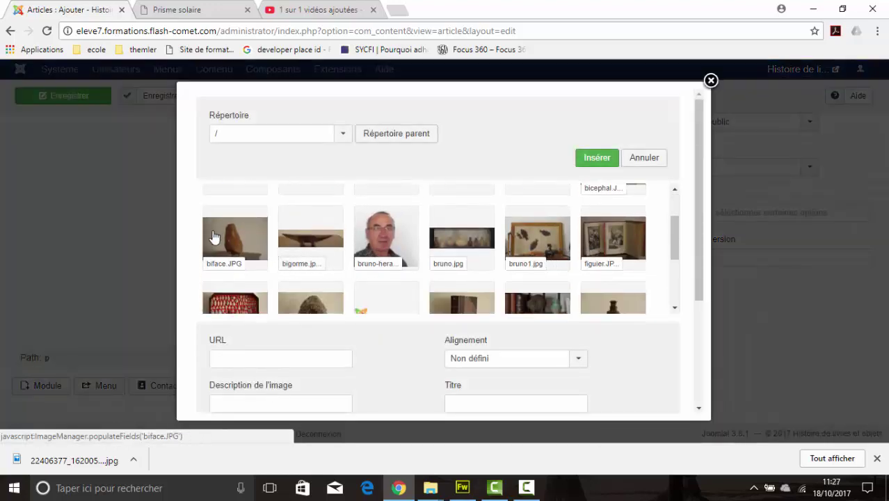
{"action": "scroll", "coordinate": [464, 275], "scroll_direction": "down", "scroll_amount": 2}
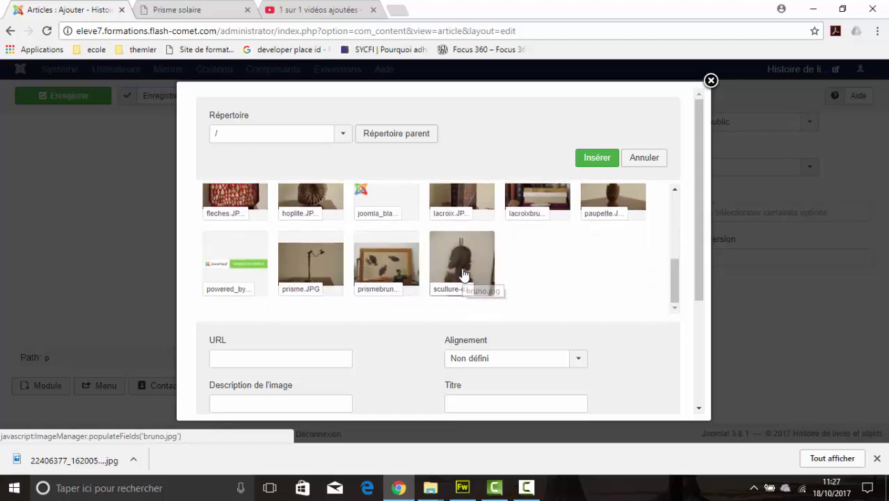
{"action": "scroll", "coordinate": [579, 267], "scroll_direction": "down", "scroll_amount": 3}
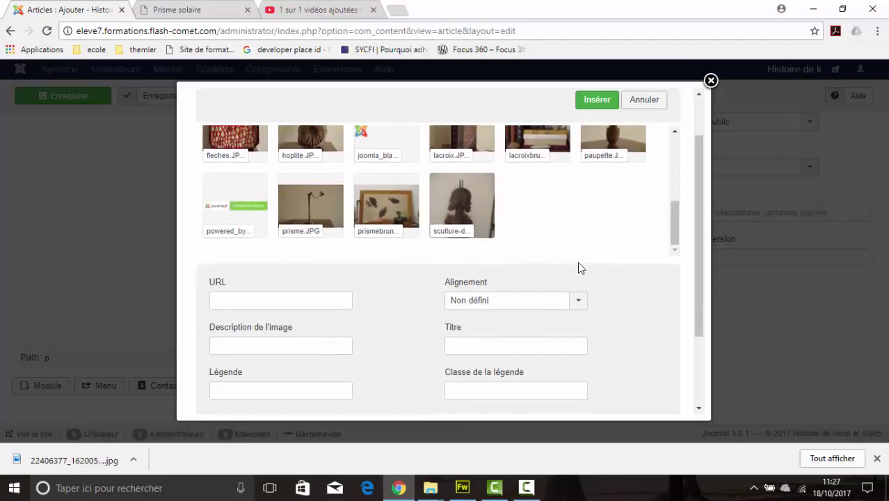
{"action": "left_click", "coordinate": [367, 345]}
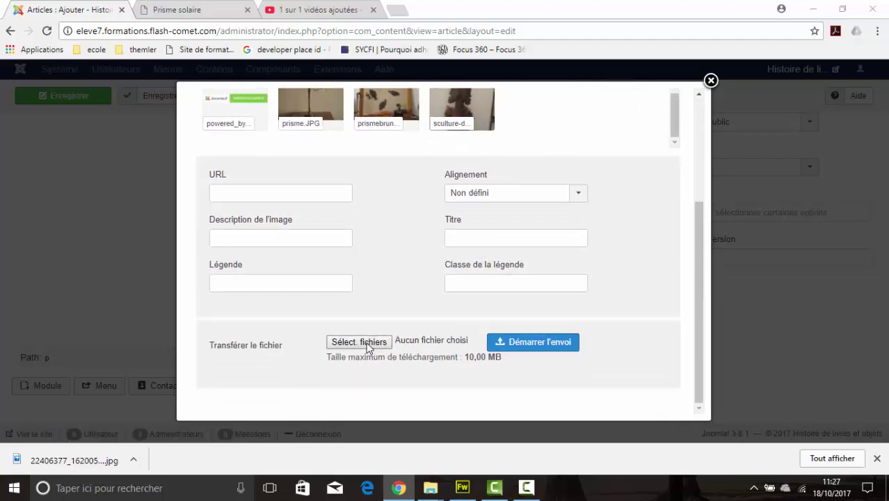
- Find the green motorcycle photo in the Bureau folder and open it with Adobe Fireworks CS6
{"action": "scroll", "coordinate": [654, 273], "scroll_direction": "down", "scroll_amount": 10}
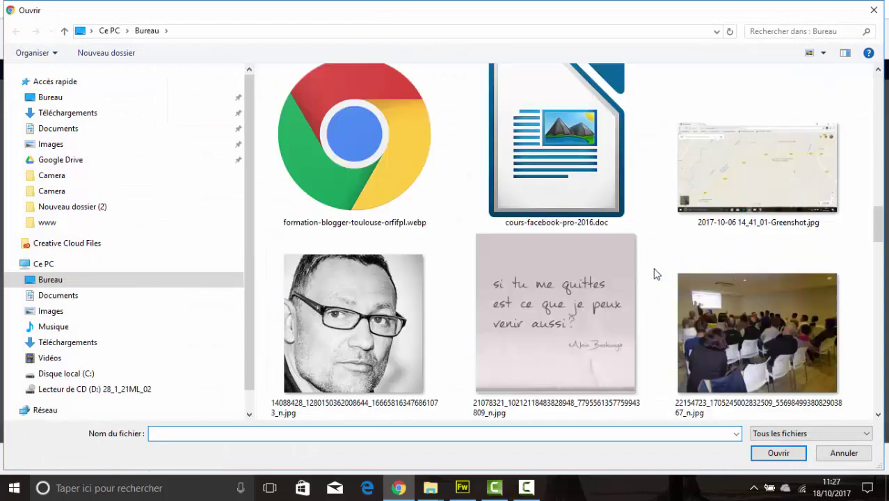
{"action": "scroll", "coordinate": [653, 273], "scroll_direction": "down", "scroll_amount": 2}
{"action": "scroll", "coordinate": [653, 273], "scroll_direction": "down", "scroll_amount": 2}
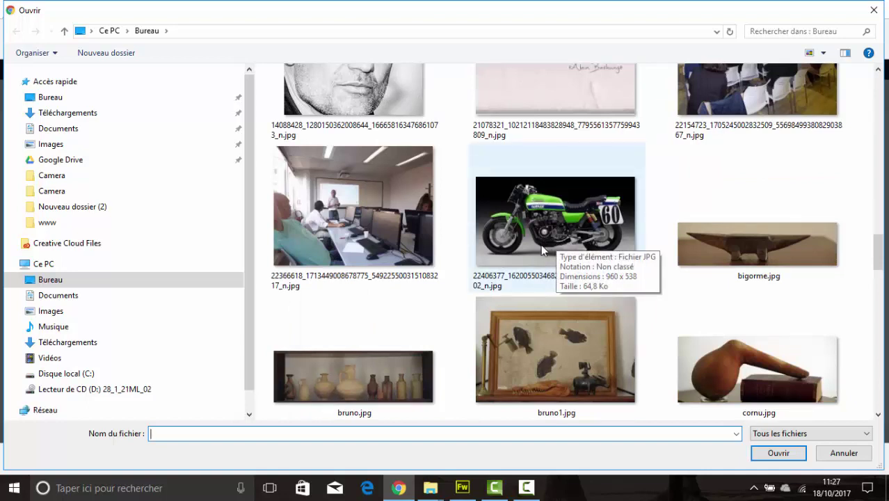
{"action": "left_click", "coordinate": [519, 285]}
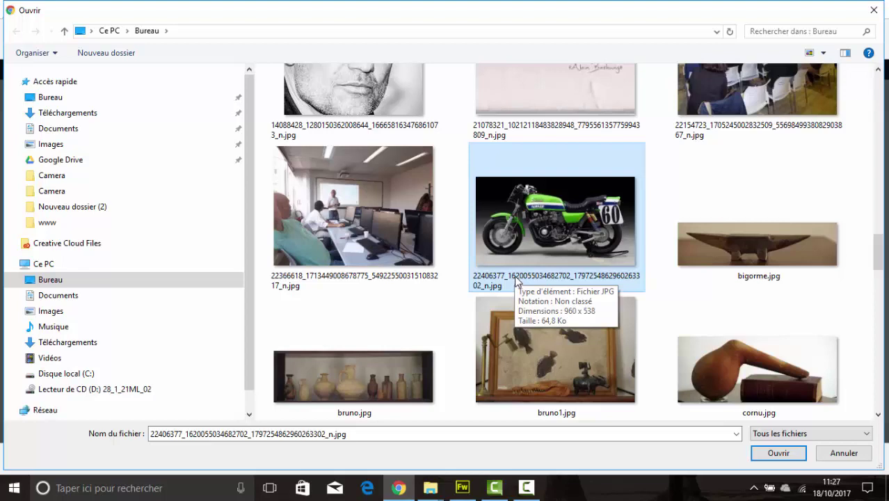
{"action": "right_click", "coordinate": [522, 233]}
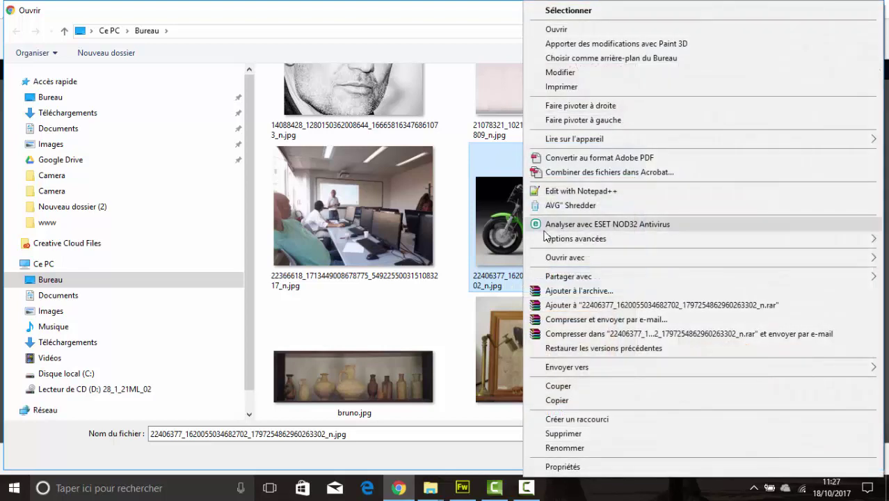
{"action": "mouse_move", "coordinate": [550, 241]}
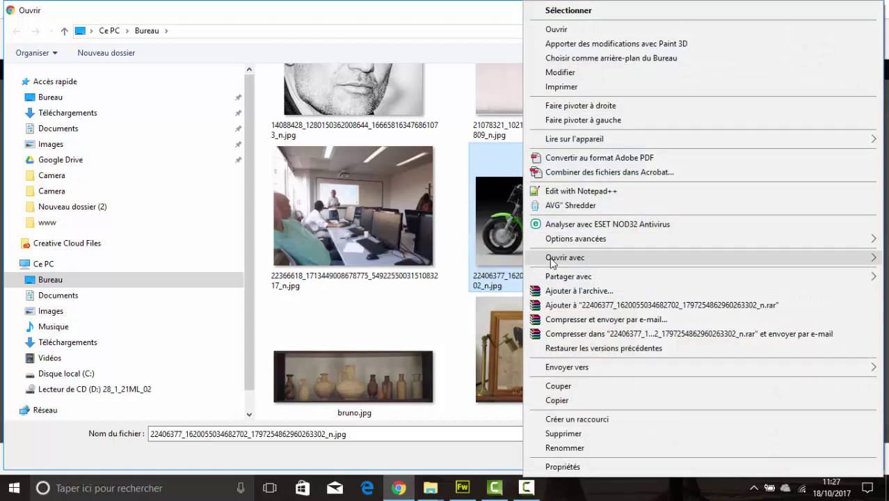
{"action": "mouse_move", "coordinate": [551, 261]}
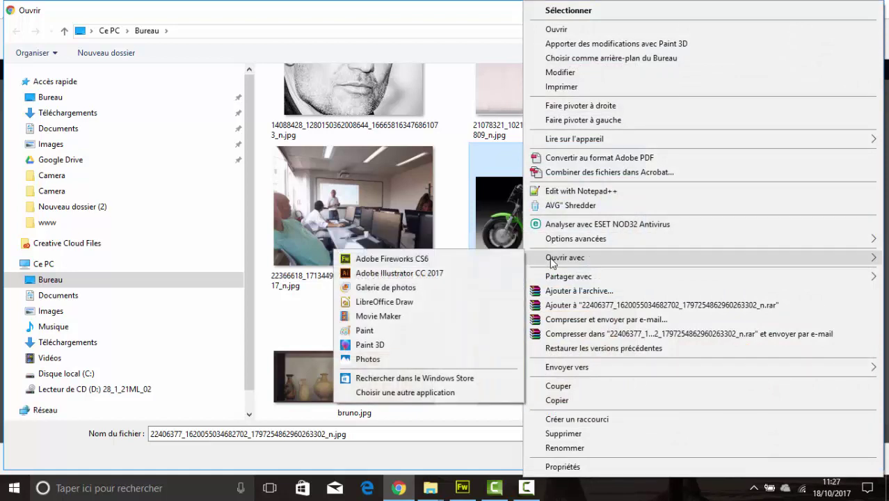
{"action": "left_click", "coordinate": [454, 262]}
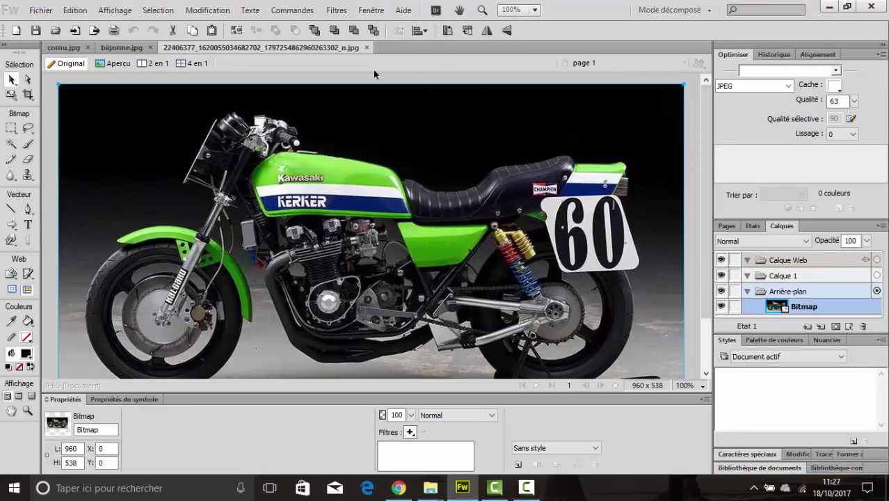
- Resize the motorcycle image to 350 pixels wide with proportions kept, and set its JPEG quality to 80
{"action": "left_click", "coordinate": [207, 11]}
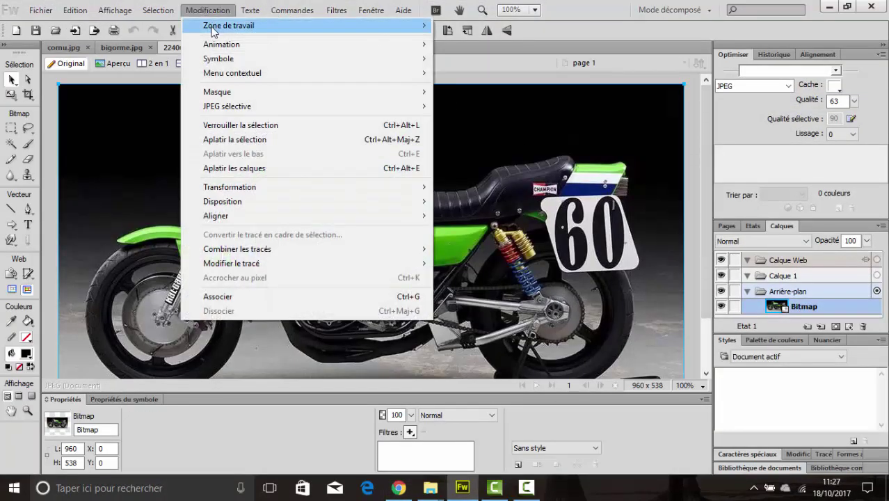
{"action": "mouse_move", "coordinate": [408, 26]}
{"action": "left_click", "coordinate": [470, 26]}
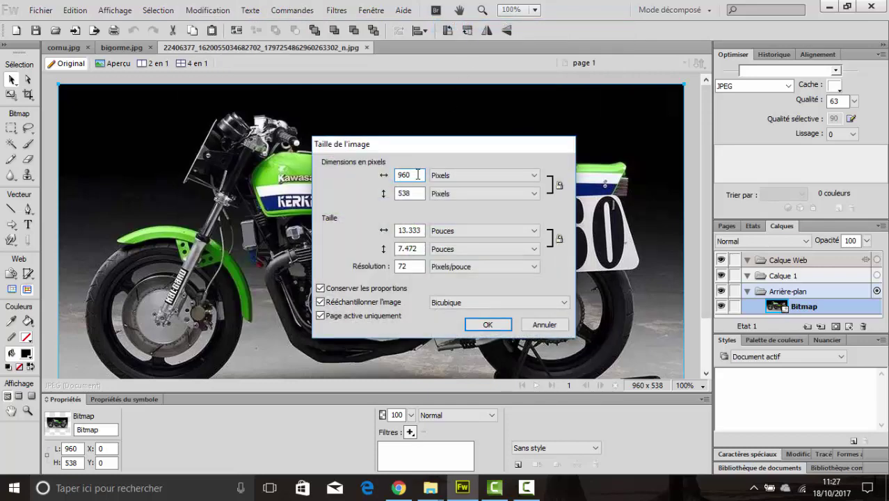
{"action": "left_click_drag", "start_coordinate": [417, 174], "coordinate": [368, 175]}
{"action": "type", "text": "350"}
{"action": "left_click", "coordinate": [480, 325]}
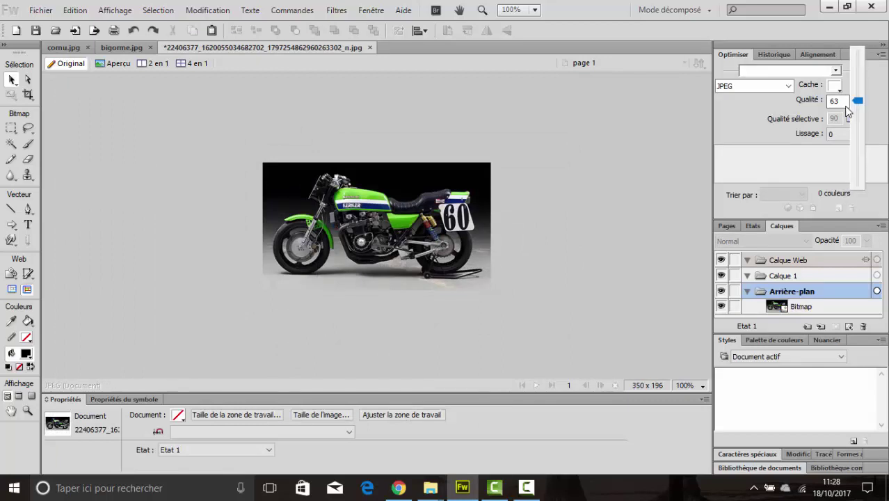
{"action": "left_click", "coordinate": [854, 101]}
{"action": "left_click_drag", "start_coordinate": [859, 100], "coordinate": [866, 80]}
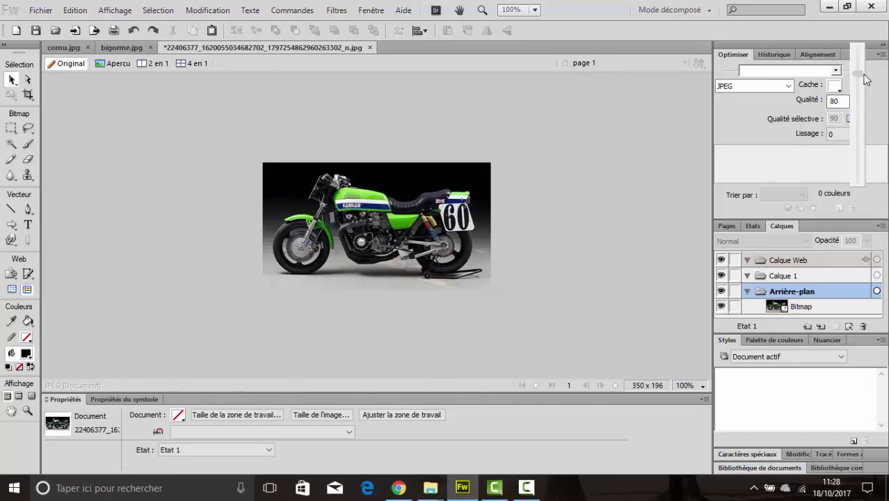
- Save the resized motorcycle image in the Bureau folder as a JPEG named moto-kawasaki-superbike
{"action": "left_click", "coordinate": [755, 110]}
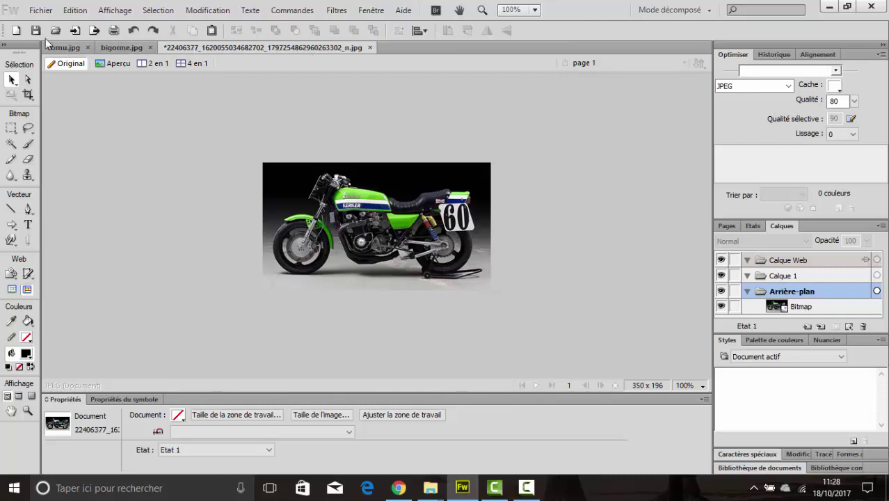
{"action": "left_click", "coordinate": [43, 12]}
{"action": "left_click", "coordinate": [61, 159]}
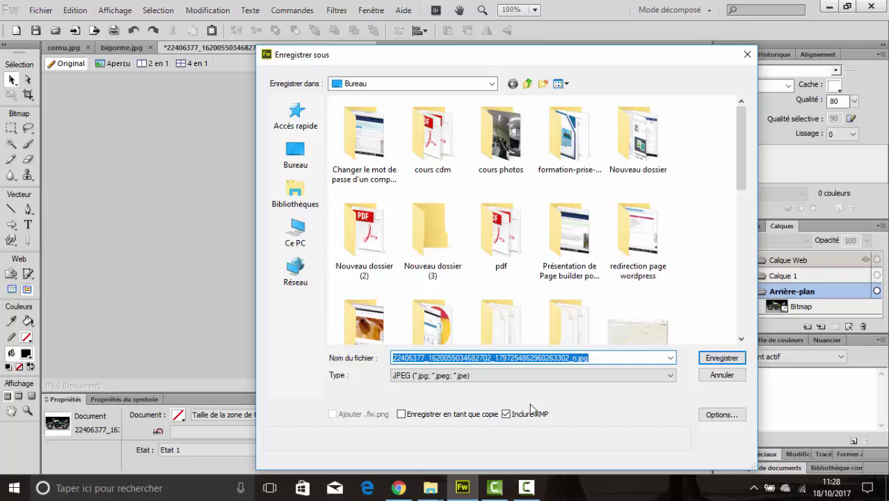
{"action": "type", "text": "moto-kawasaki-superbike"}
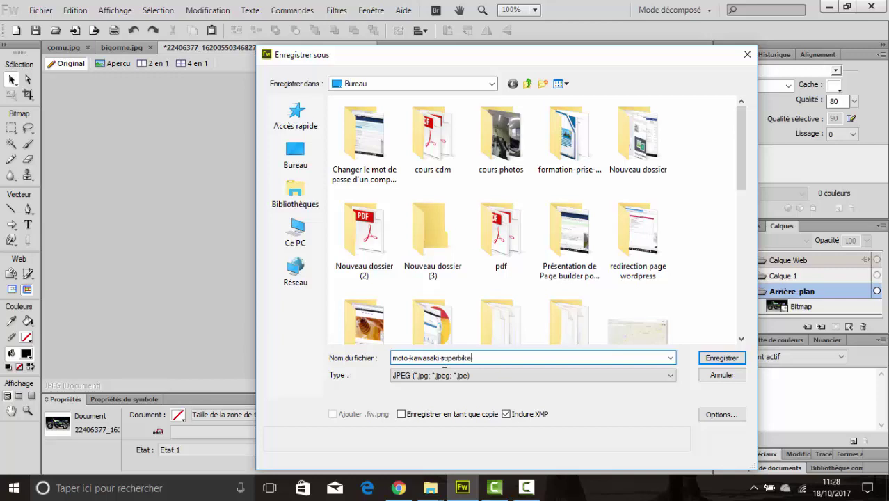
{"action": "left_click", "coordinate": [716, 358]}
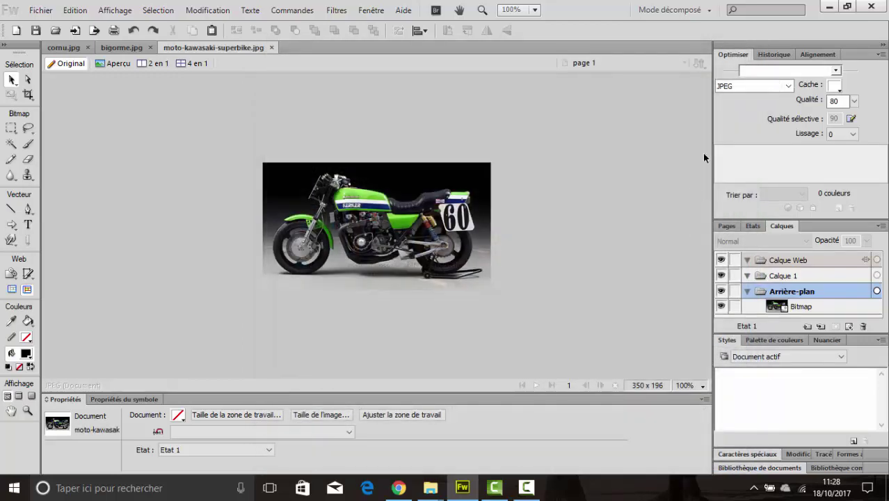
- Return to the browser's file chooser and compare the dimensions and file sizes of moto-kawasaki-superbike.jpg and the original motorcycle photo
{"action": "left_click", "coordinate": [829, 6]}
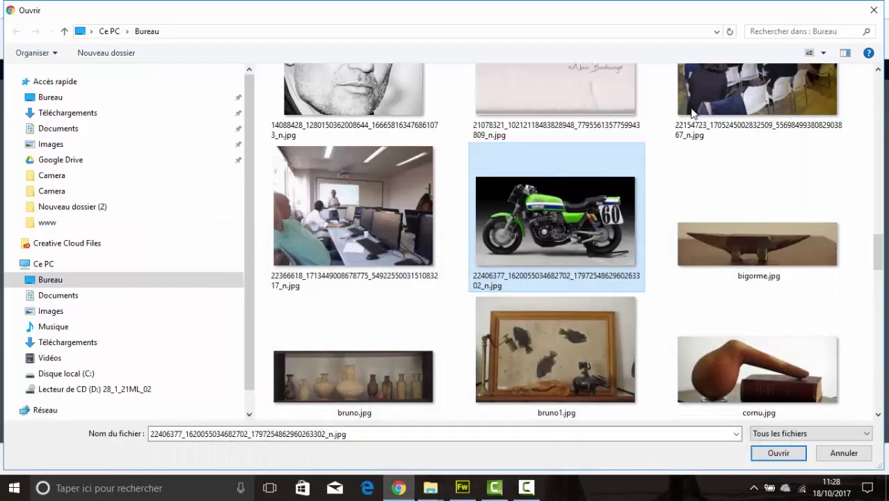
{"action": "scroll", "coordinate": [564, 233], "scroll_direction": "down", "scroll_amount": 5}
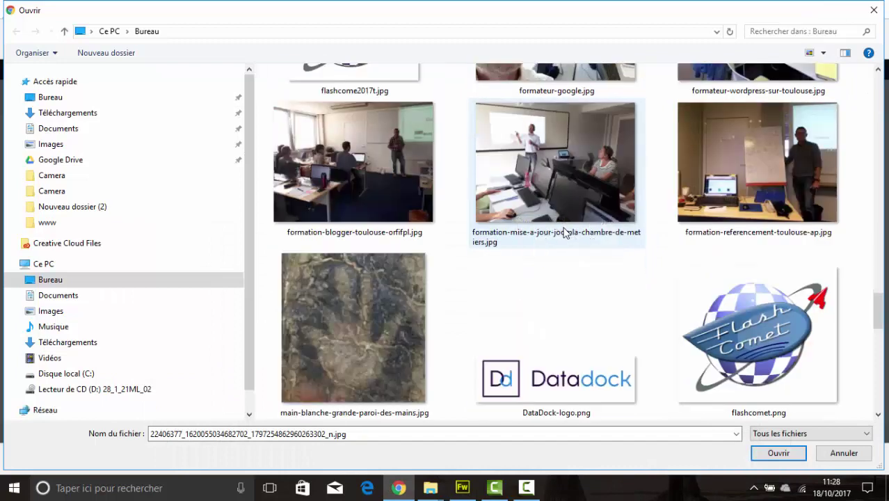
{"action": "scroll", "coordinate": [565, 233], "scroll_direction": "down", "scroll_amount": 6}
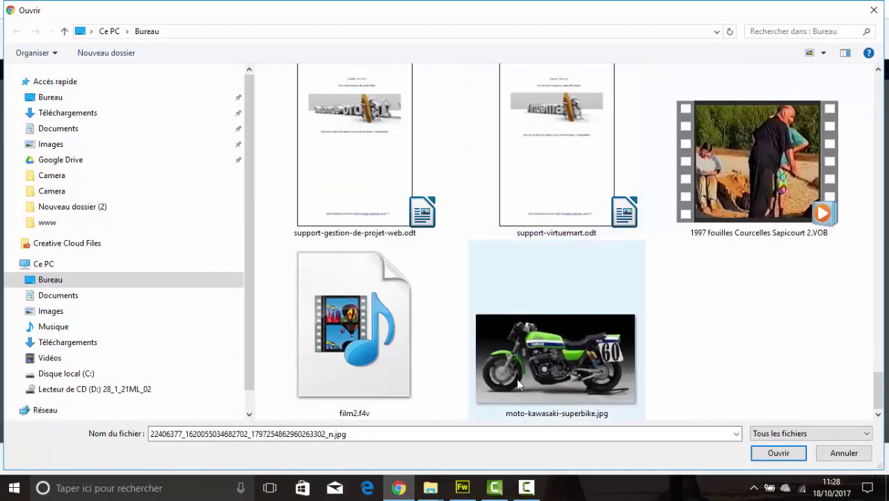
{"action": "mouse_move", "coordinate": [523, 375]}
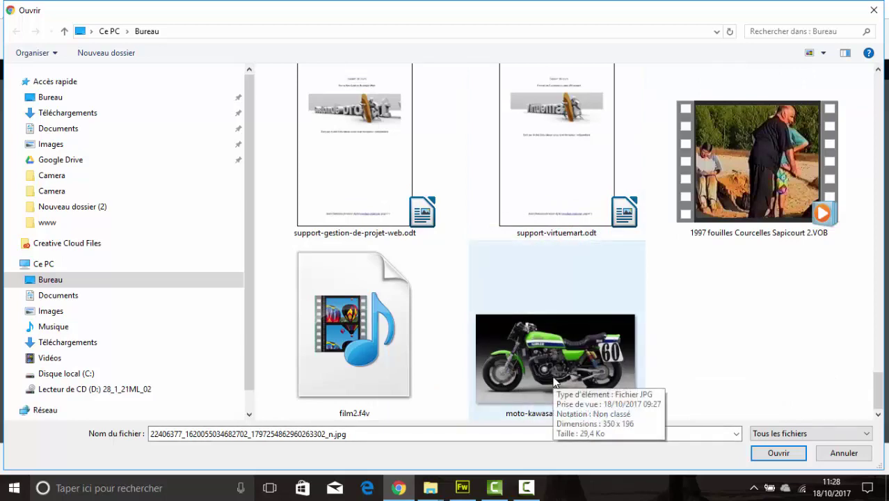
{"action": "scroll", "coordinate": [553, 377], "scroll_direction": "up", "scroll_amount": 3}
{"action": "scroll", "coordinate": [553, 377], "scroll_direction": "up", "scroll_amount": 15}
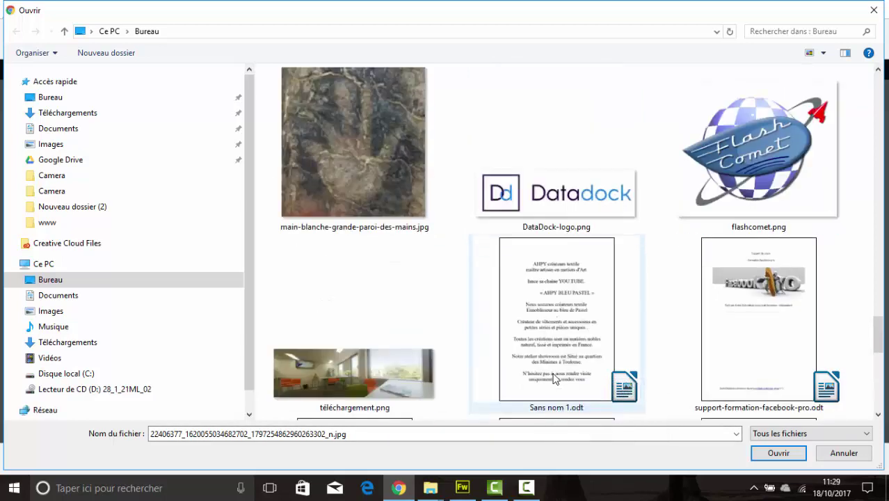
{"action": "scroll", "coordinate": [552, 377], "scroll_direction": "up", "scroll_amount": 3}
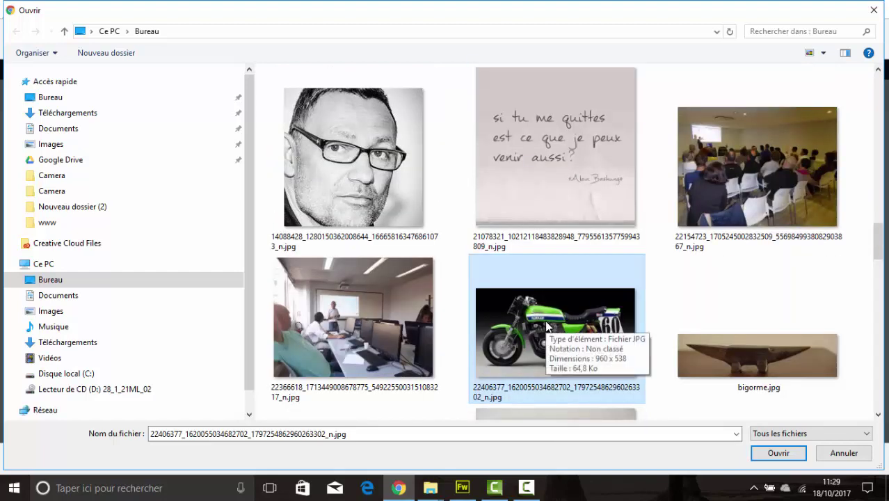
{"action": "scroll", "coordinate": [546, 327], "scroll_direction": "down", "scroll_amount": 15}
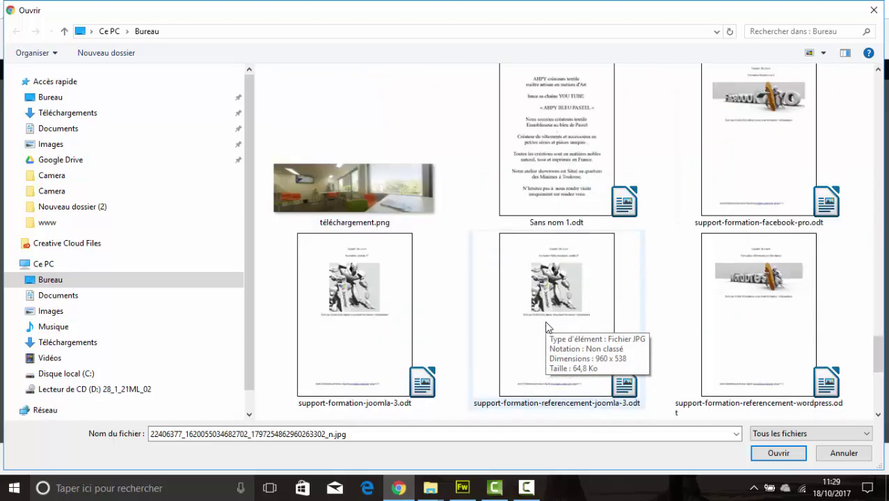
- Choose moto-kawasaki-superbike.jpg for the transfer and upload it to the Joomla media folder
{"action": "left_click", "coordinate": [533, 347]}
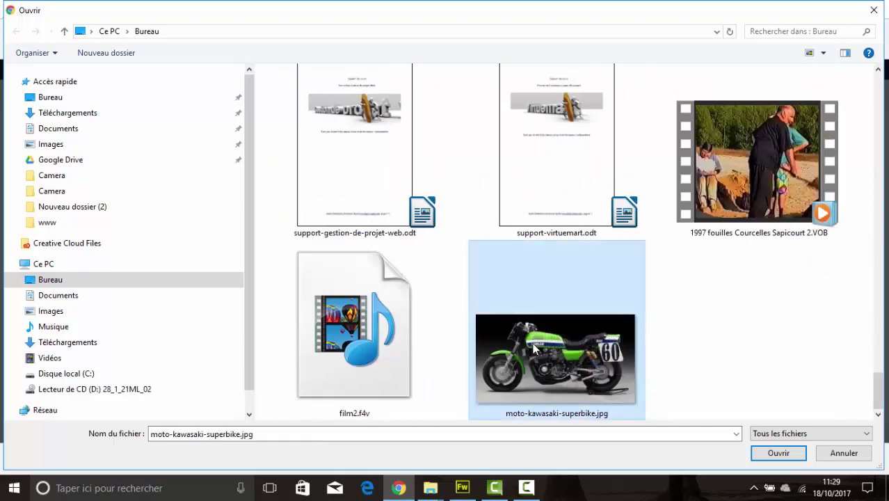
{"action": "left_click", "coordinate": [770, 455]}
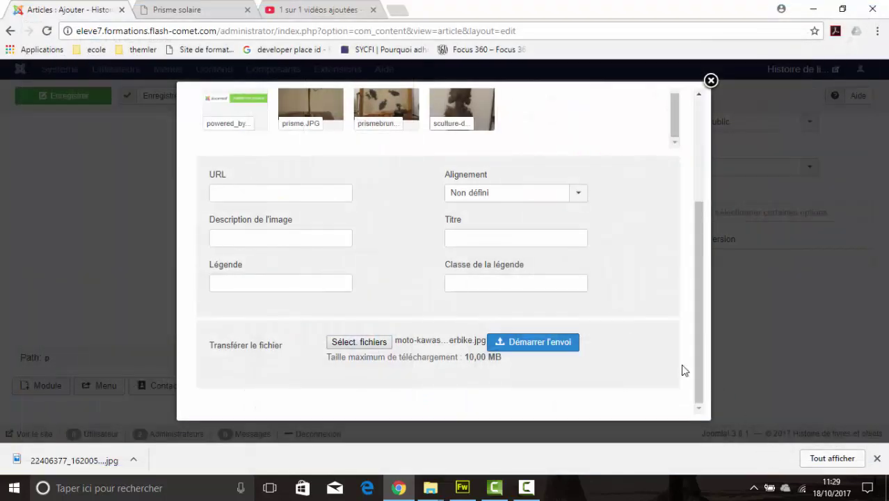
{"action": "left_click", "coordinate": [555, 348]}
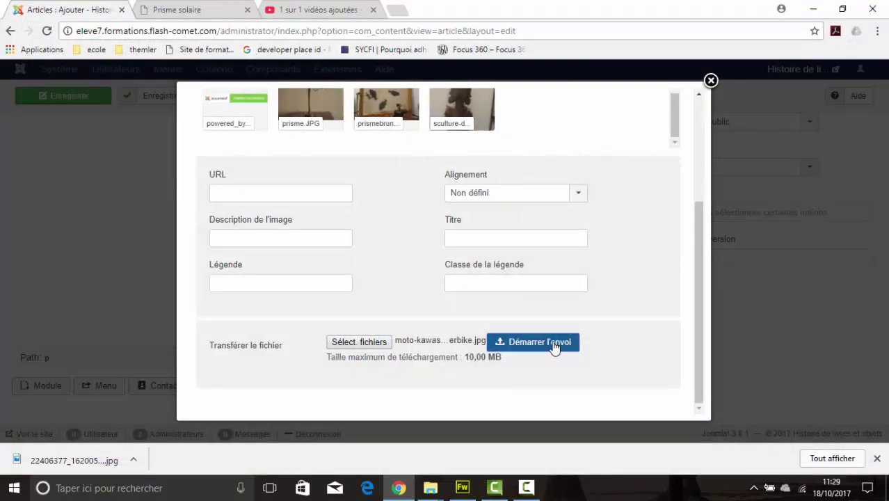
- Select the uploaded moto-kawasaki-superbike.jpg among the media and insert it into the article
{"action": "scroll", "coordinate": [551, 317], "scroll_direction": "down", "scroll_amount": 5}
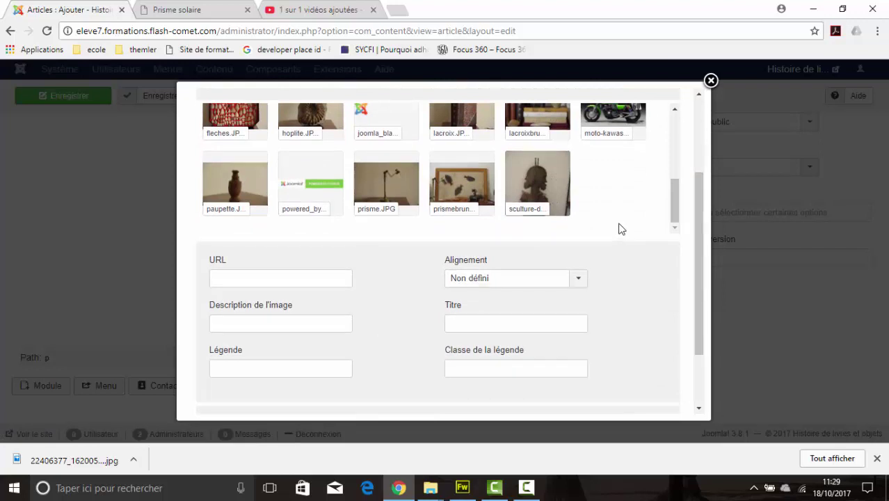
{"action": "scroll", "coordinate": [619, 223], "scroll_direction": "up", "scroll_amount": 1}
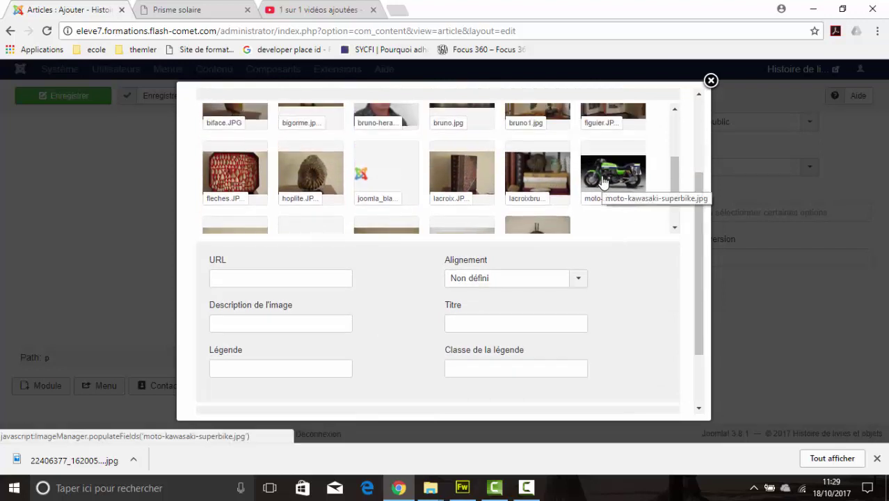
{"action": "left_click", "coordinate": [603, 181]}
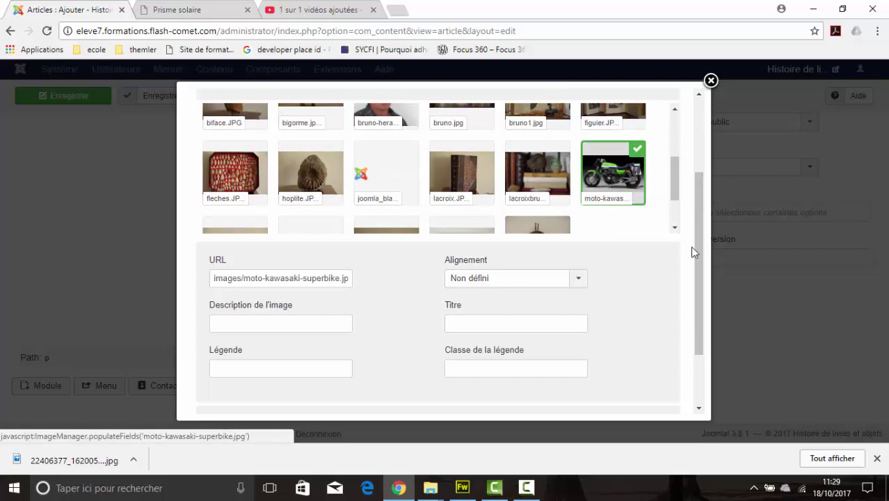
{"action": "left_click_drag", "start_coordinate": [701, 256], "coordinate": [701, 199]}
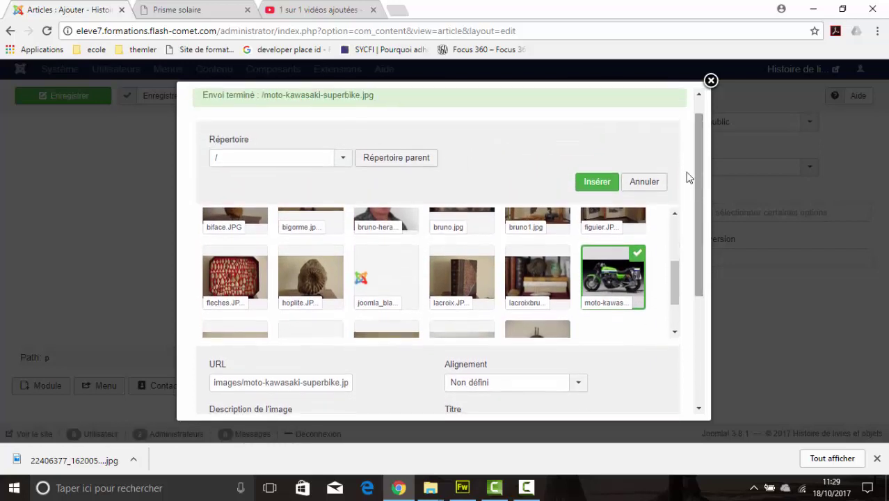
{"action": "left_click", "coordinate": [596, 182]}
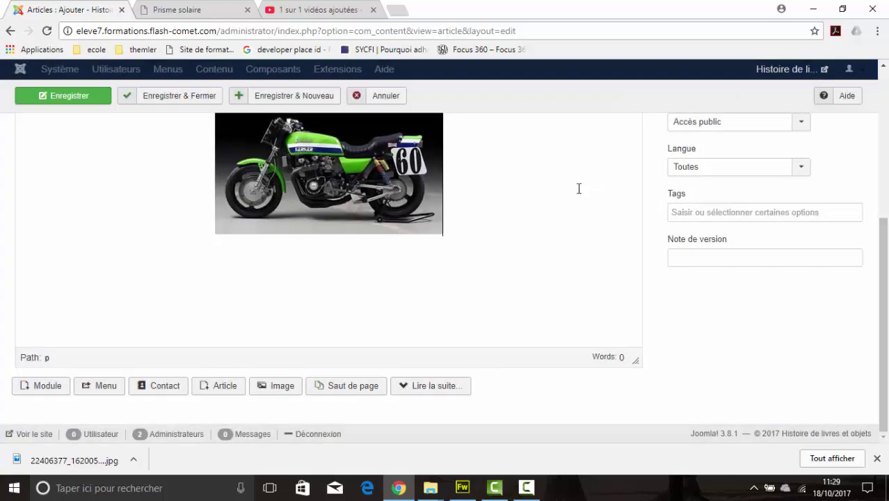
- Place the cursor after the inserted motorcycle image and start a new paragraph beneath it
{"action": "scroll", "coordinate": [331, 231], "scroll_direction": "up", "scroll_amount": 1}
{"action": "left_click", "coordinate": [331, 231]}
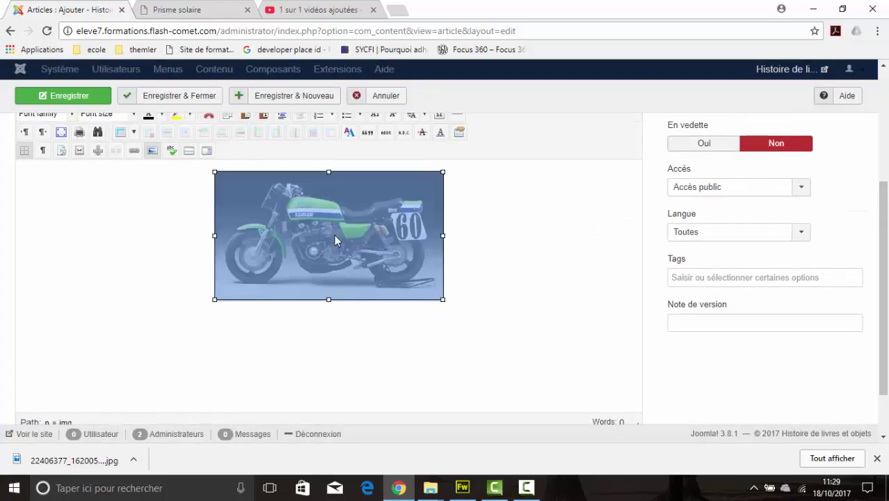
{"action": "left_click", "coordinate": [493, 293]}
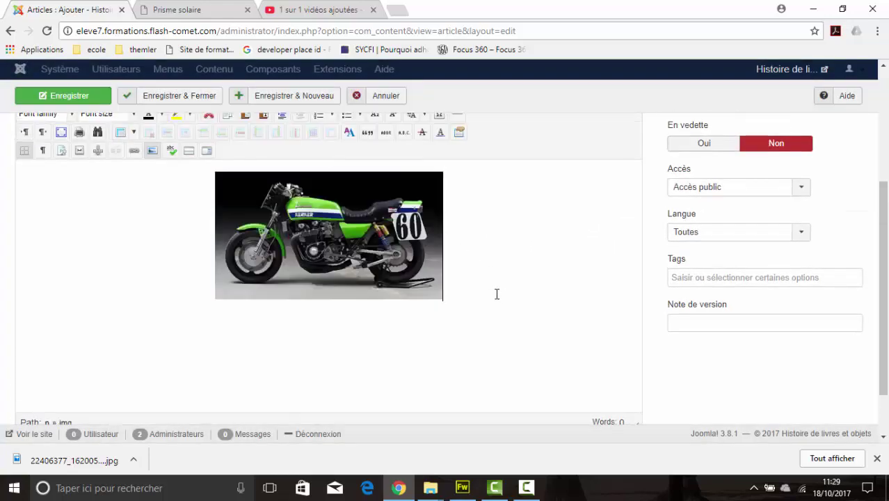
{"action": "key", "text": "Return"}
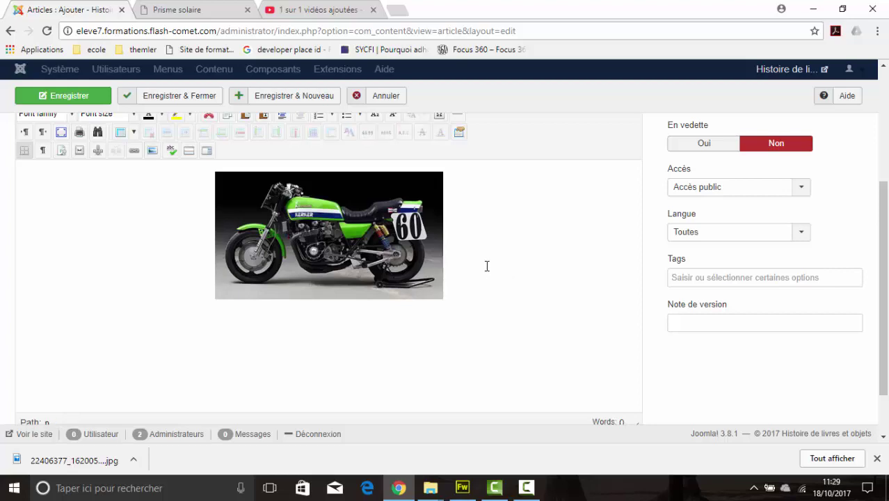
- Copy all the text paragraphs below the lamp photo on the Prisme solaire page and paste them under the motorcycle image in the article
{"action": "left_click", "coordinate": [201, 11]}
{"action": "scroll", "coordinate": [624, 341], "scroll_direction": "down", "scroll_amount": 3}
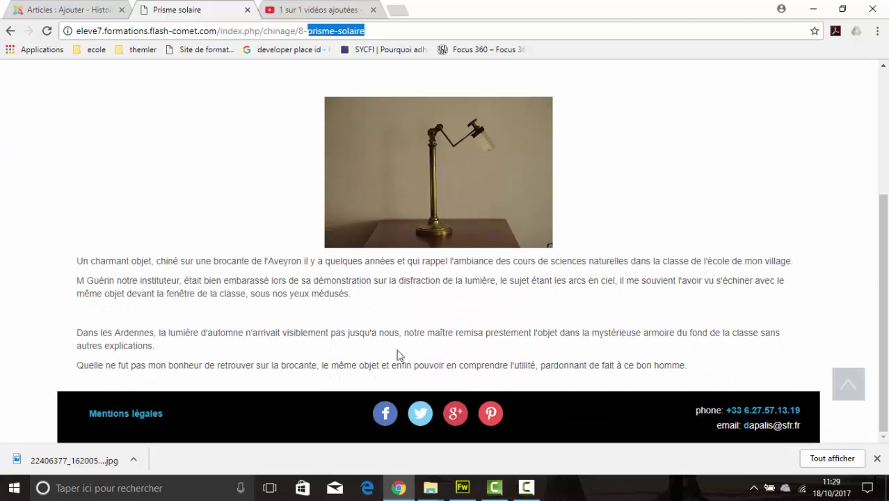
{"action": "left_click_drag", "start_coordinate": [705, 367], "coordinate": [65, 262]}
{"action": "right_click", "coordinate": [105, 261]}
{"action": "left_click", "coordinate": [121, 279]}
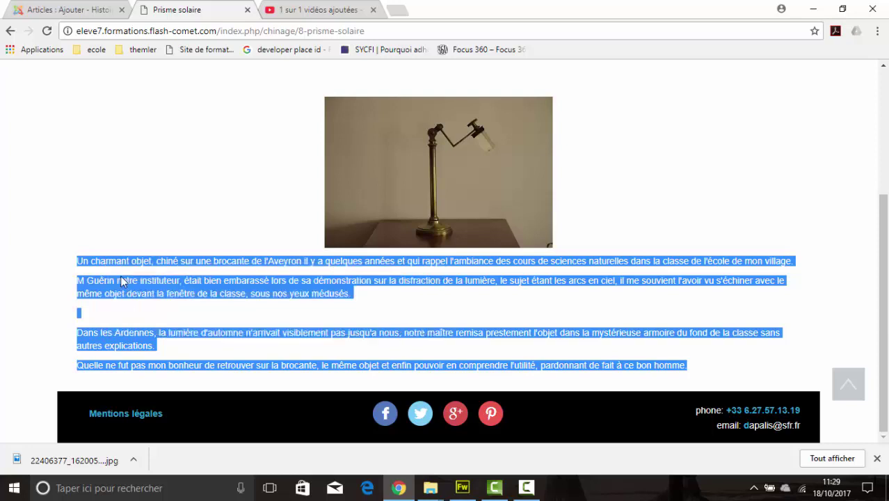
{"action": "left_click", "coordinate": [50, 10]}
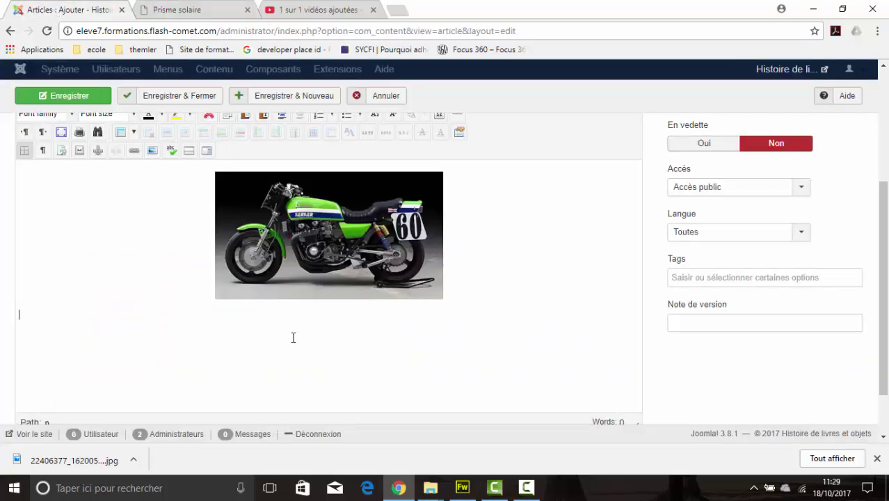
{"action": "type", "text": "Un charmant objet, chiné sur une brocante de l'Aveyron il y a quelques années et qui rappel l'ambiance des cours de sciences naturelles dans la classe de l'école de mon village. M Guérin notre instituteur, était bien embarassé lors de sa démonstration sur la disfraction de la lumière, le sujet étant les arcs en ciel, il me souvient l'avoir vu s'échiner avec le même objet devant la fenêtre de la classe, sous nos yeux médusés. Dans les Ardennes, la lumière d'automne n'arrivait visiblement pas jusqu'a nous, notre maître remisa prestement l'objet dans la mystérieuse armoire du fond de la classe sans autres explications. Quelle ne fut pas mon bonheur de retrouver sur la brocante, le même objet et enfin pouvoir en comprendre l'utilité, pardonnant de fait à ce bon homme."}
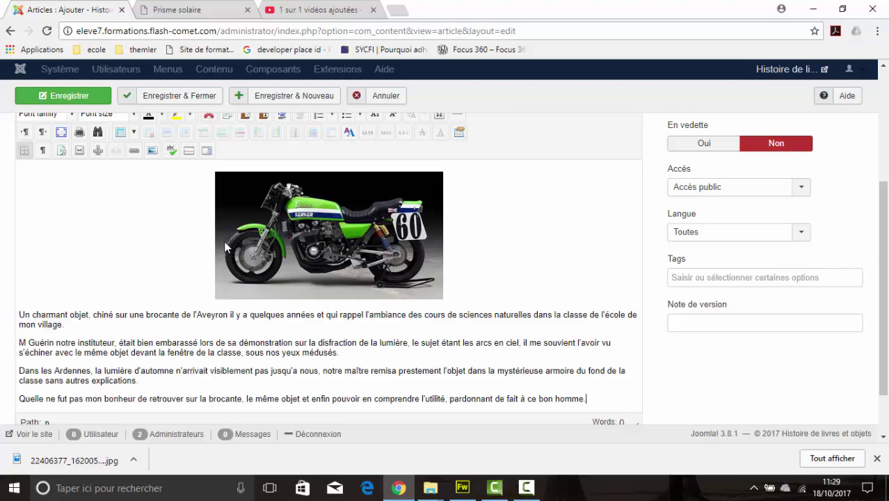
- Justify all the pasted paragraphs below the motorcycle image
{"action": "scroll", "coordinate": [582, 324], "scroll_direction": "down", "scroll_amount": 1}
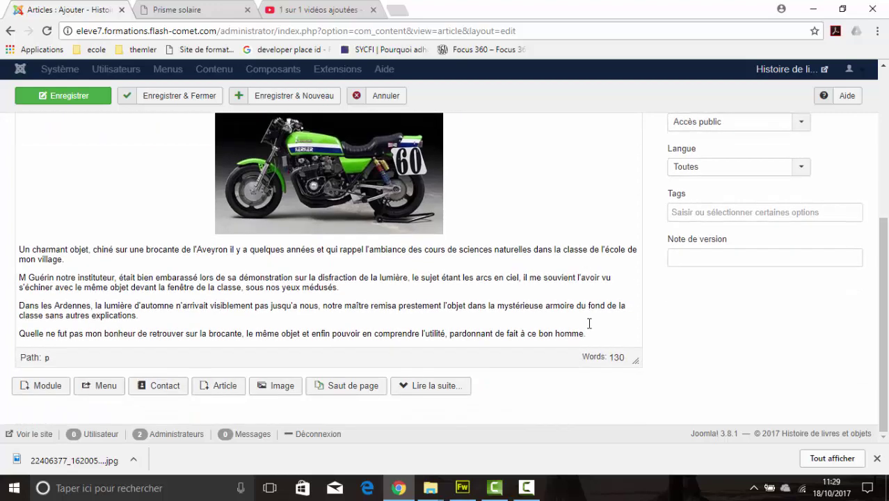
{"action": "left_click_drag", "start_coordinate": [594, 334], "coordinate": [2, 253]}
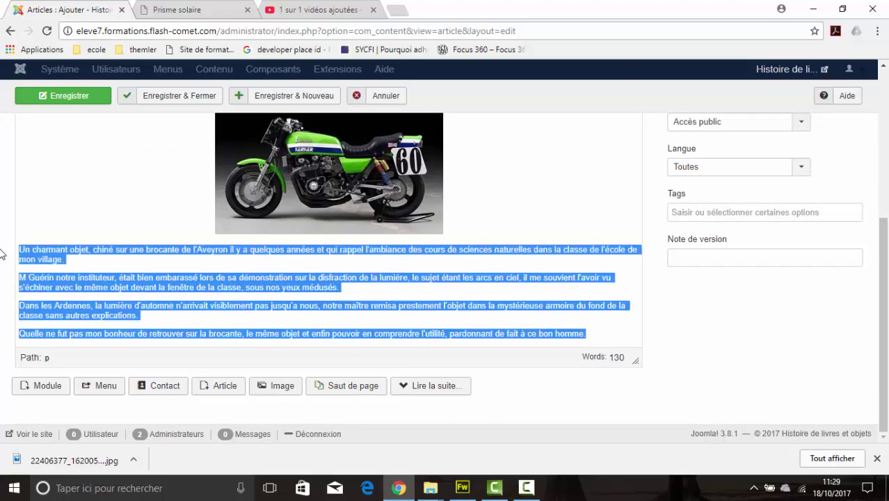
{"action": "scroll", "coordinate": [118, 224], "scroll_direction": "up", "scroll_amount": 2}
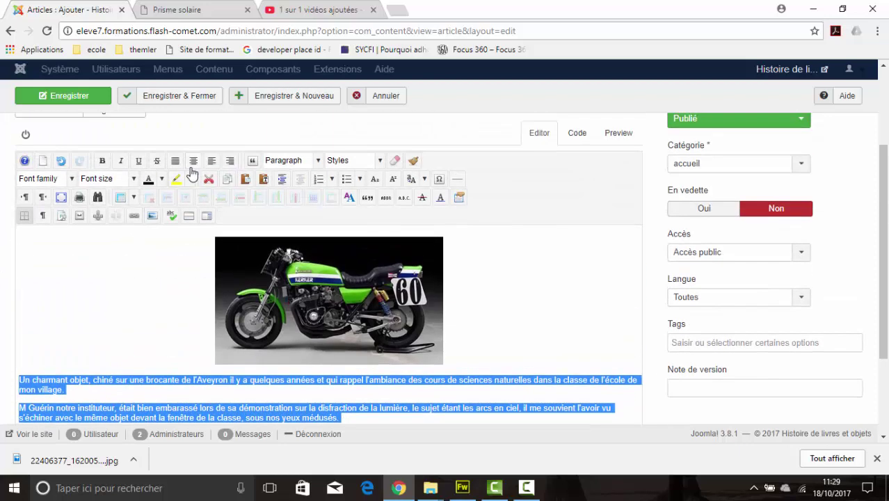
{"action": "left_click", "coordinate": [175, 161]}
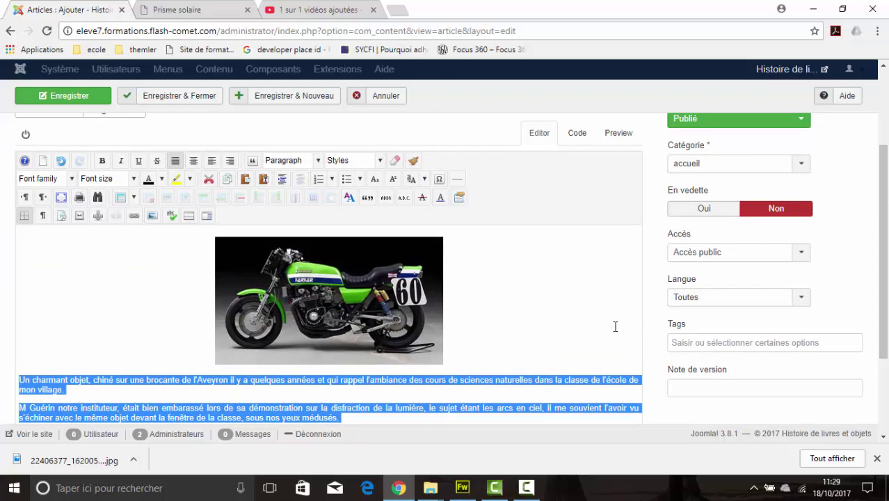
{"action": "scroll", "coordinate": [581, 307], "scroll_direction": "down", "scroll_amount": 2}
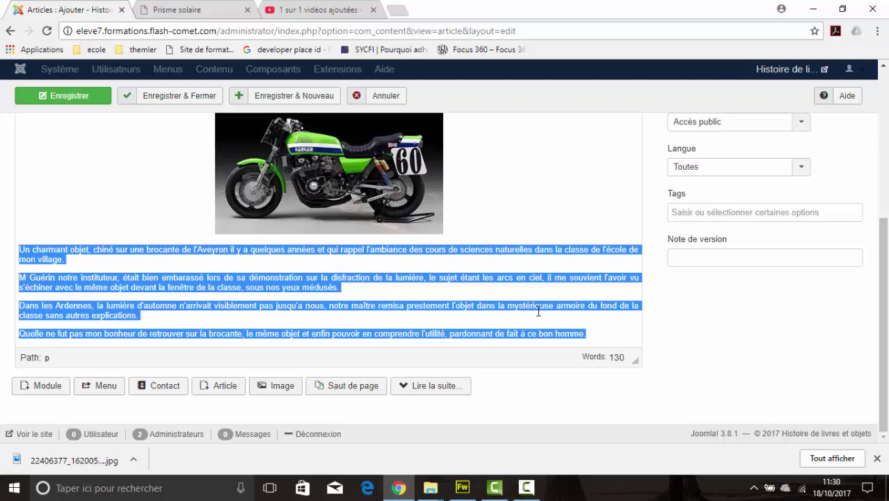
- Open the site's Chinage page and examine how its article introductions end with "Lire la suite" links
{"action": "left_click", "coordinate": [176, 11]}
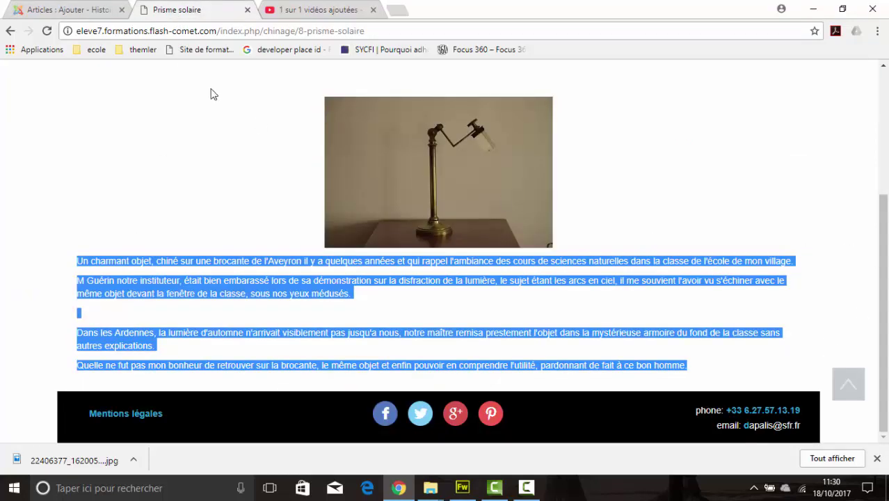
{"action": "scroll", "coordinate": [168, 123], "scroll_direction": "up", "scroll_amount": 2}
{"action": "left_click", "coordinate": [467, 169]}
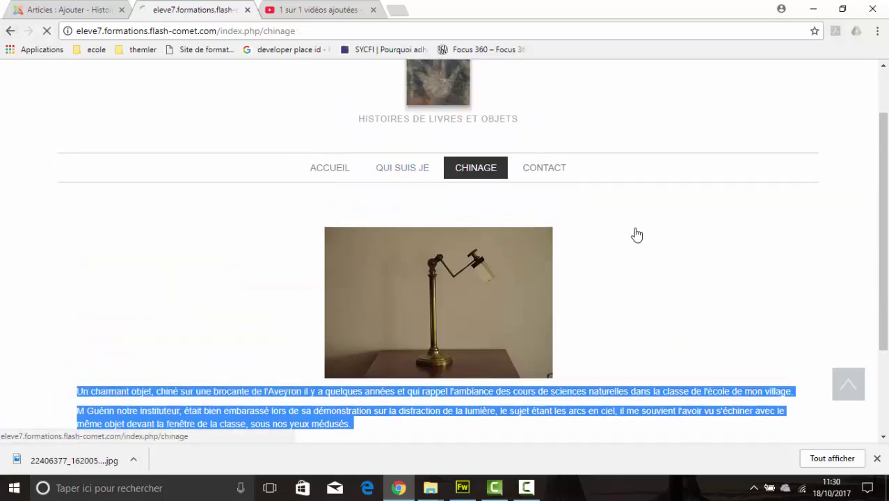
{"action": "scroll", "coordinate": [720, 236], "scroll_direction": "down", "scroll_amount": 5}
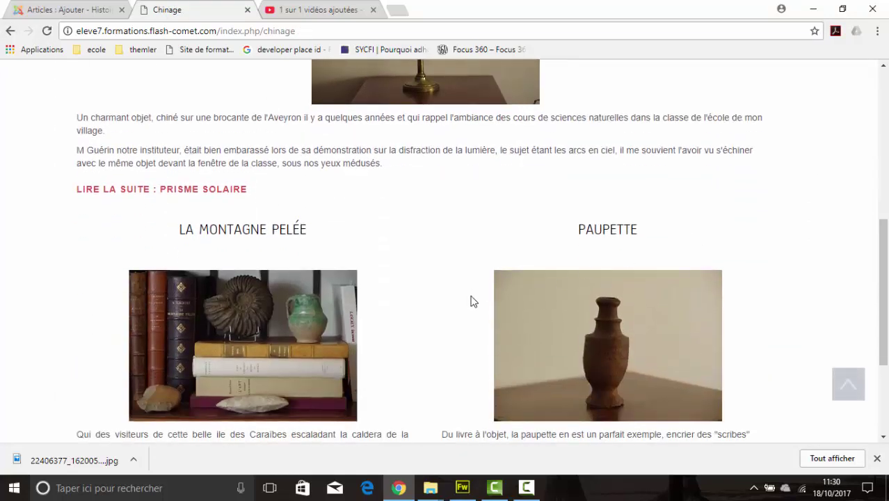
{"action": "scroll", "coordinate": [200, 338], "scroll_direction": "down", "scroll_amount": 2}
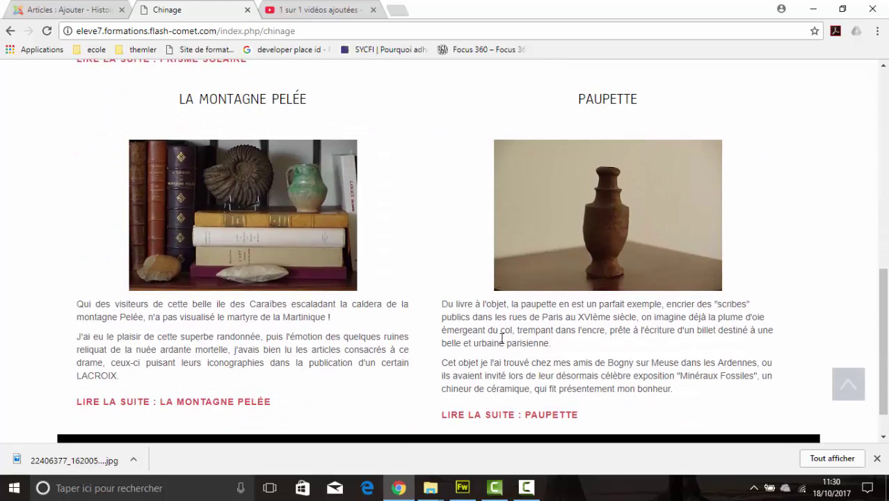
- Examine where the introductions on the Chinage page are cut off by their "Lire la suite" links, and return to the article being edited
{"action": "scroll", "coordinate": [341, 244], "scroll_direction": "up", "scroll_amount": 2}
{"action": "scroll", "coordinate": [456, 188], "scroll_direction": "down", "scroll_amount": 3}
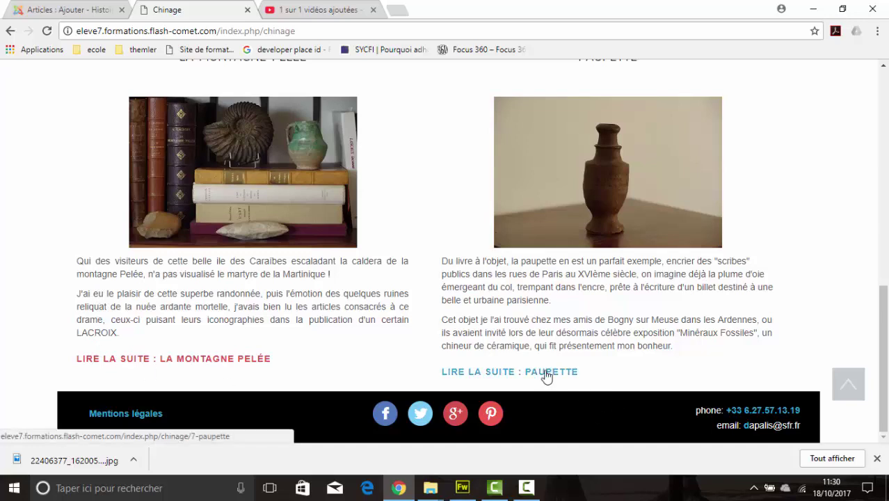
{"action": "scroll", "coordinate": [546, 372], "scroll_direction": "up", "scroll_amount": 8}
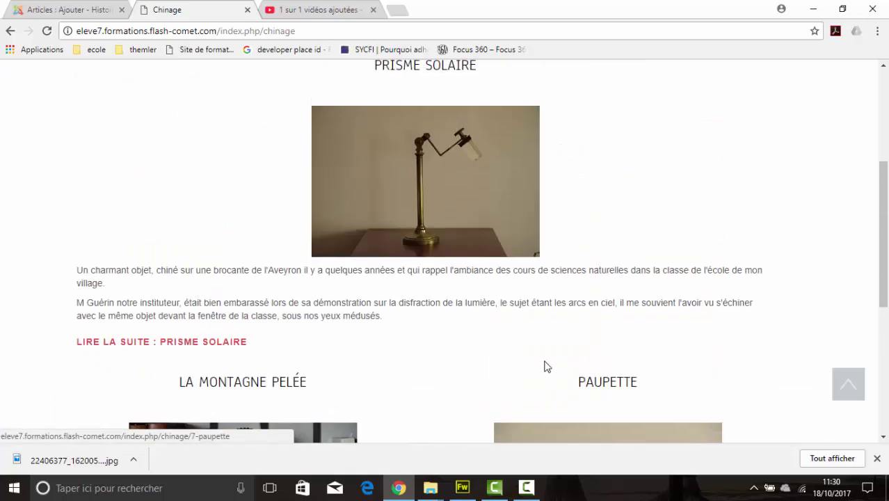
{"action": "left_click", "coordinate": [93, 9]}
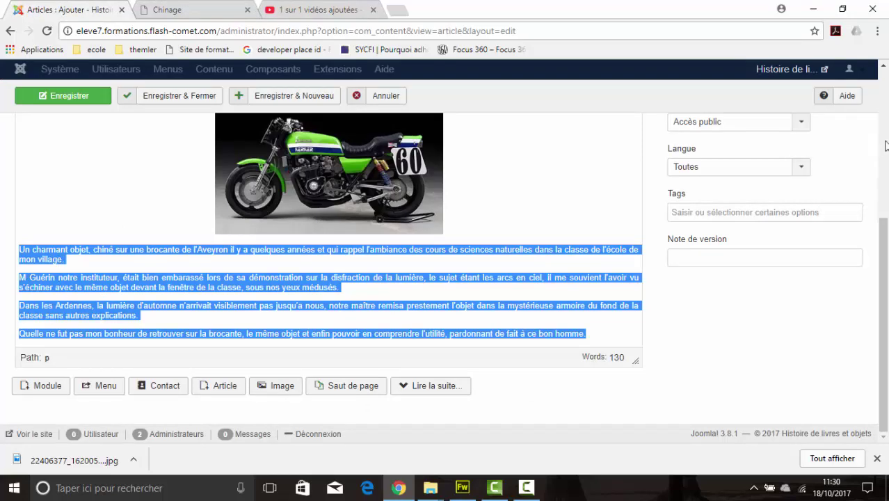
{"action": "left_click", "coordinate": [842, 9]}
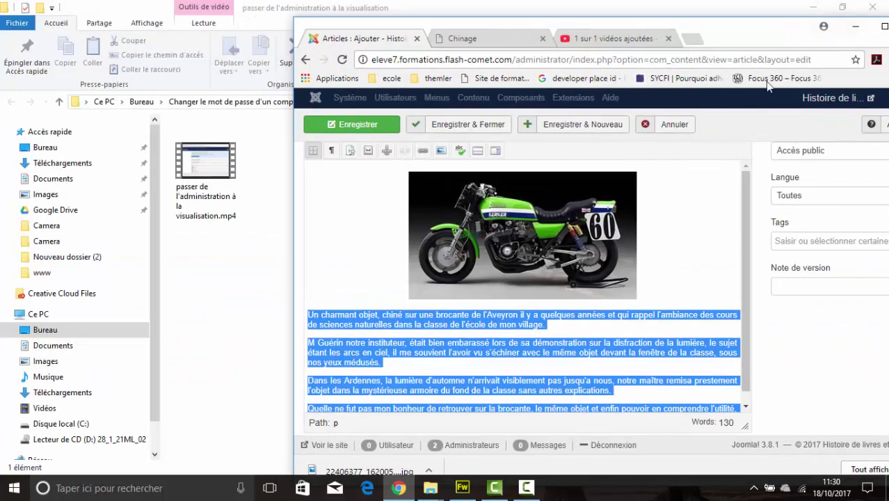
{"action": "left_click_drag", "start_coordinate": [295, 206], "coordinate": [320, 203]}
{"action": "double_click", "coordinate": [588, 27]}
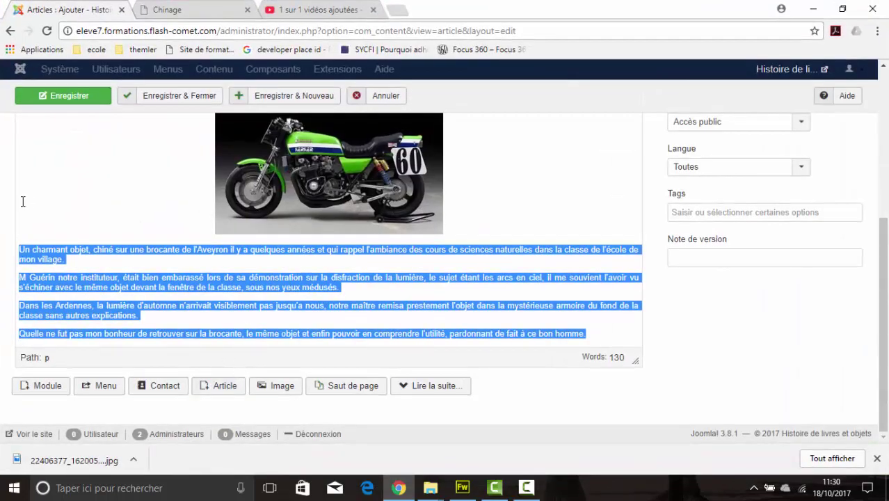
{"action": "left_click", "coordinate": [842, 9]}
{"action": "left_click_drag", "start_coordinate": [608, 23], "coordinate": [491, 24]}
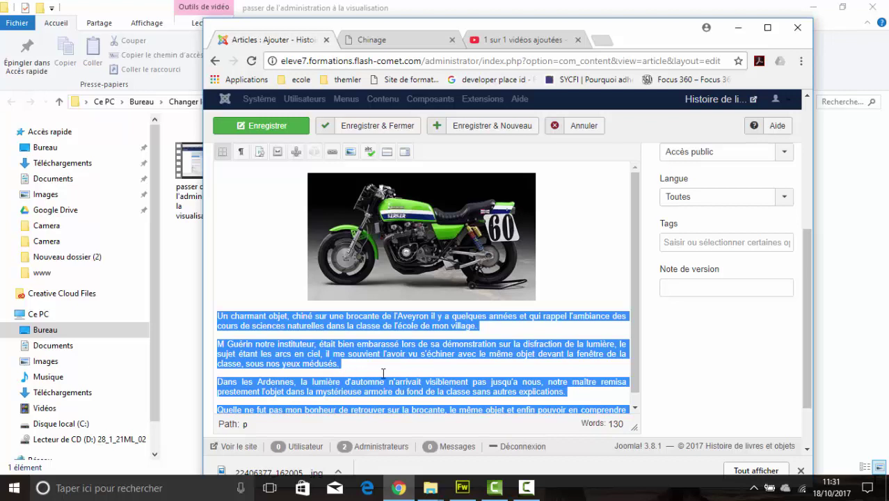
- Add an empty line after the paragraph ending "sous nos yeux médusés" and insert a "Lire la suite" break there
{"action": "left_click", "coordinate": [359, 366]}
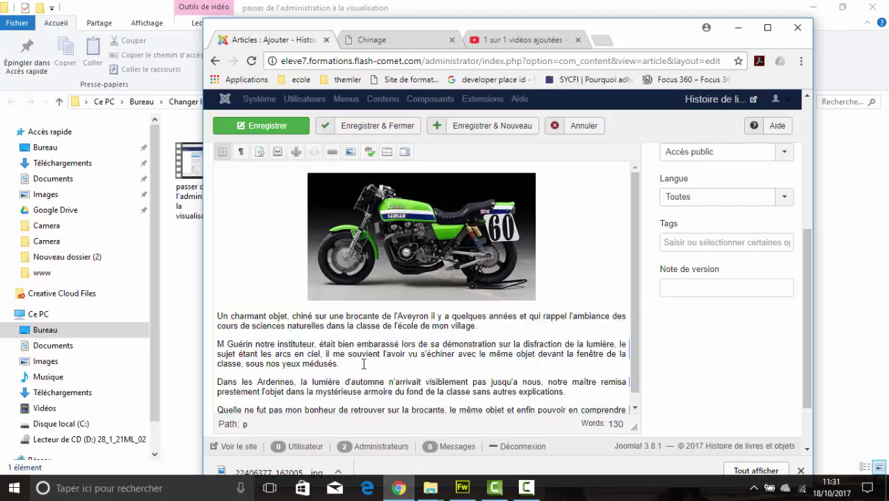
{"action": "key", "text": "Return"}
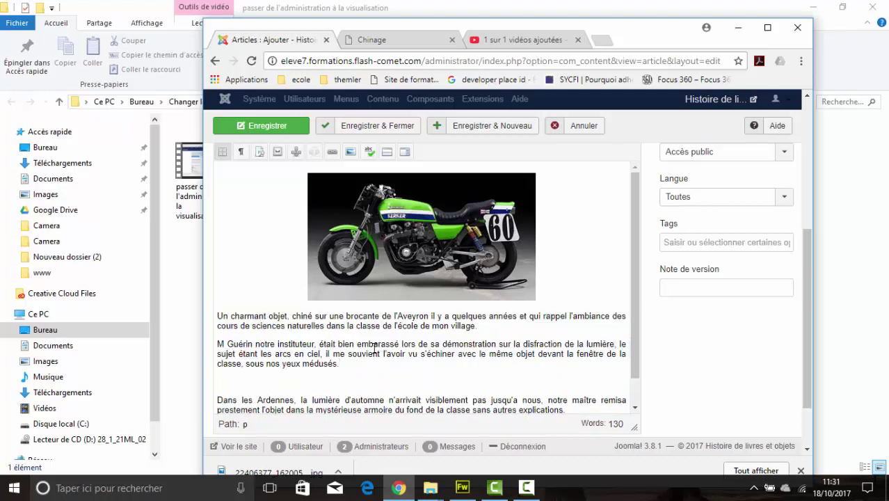
{"action": "left_click", "coordinate": [767, 27]}
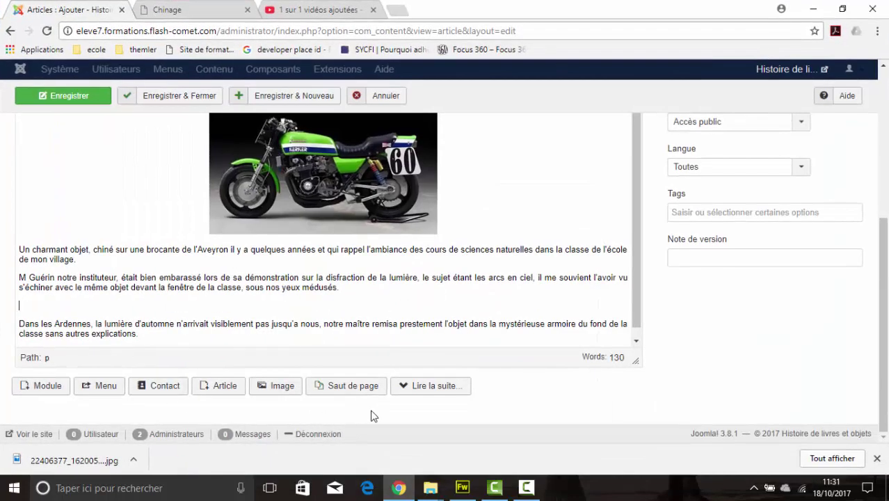
{"action": "left_click", "coordinate": [424, 387]}
{"action": "left_click", "coordinate": [368, 312]}
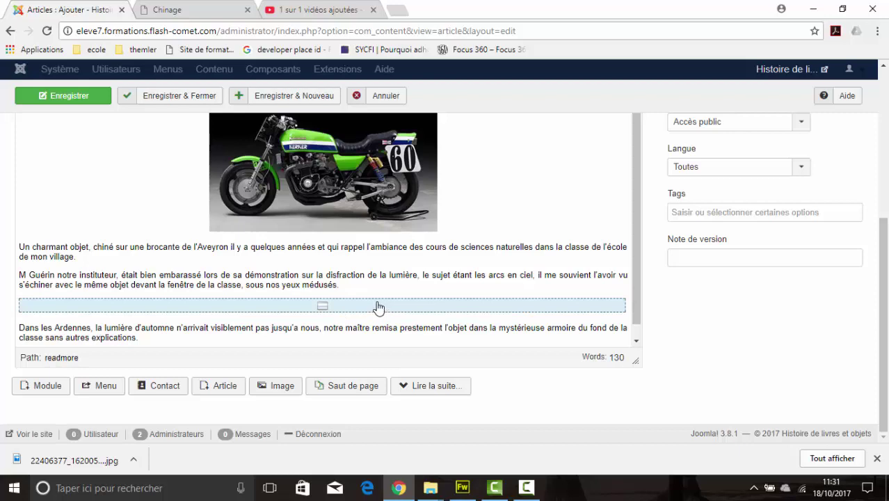
{"action": "scroll", "coordinate": [379, 303], "scroll_direction": "down", "scroll_amount": 1}
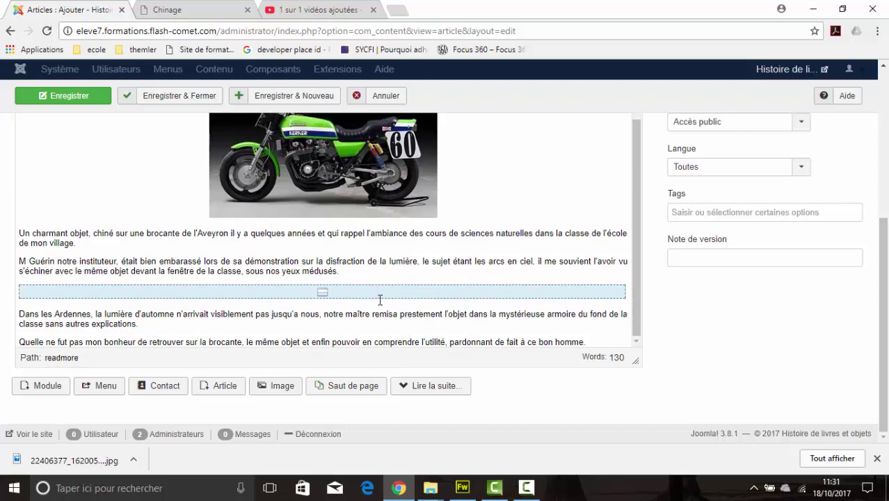
- Save the article "Un titre a mon article" and keep it open for editing
{"action": "scroll", "coordinate": [381, 299], "scroll_direction": "up", "scroll_amount": 5}
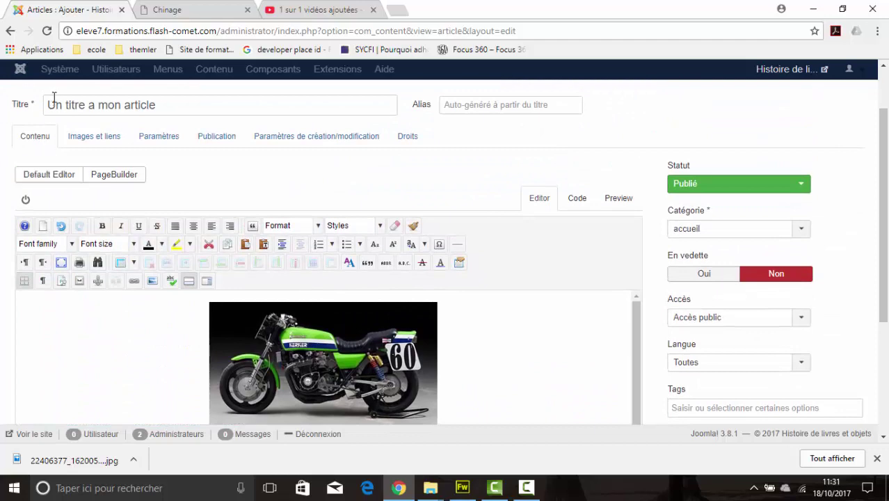
{"action": "scroll", "coordinate": [148, 194], "scroll_direction": "up", "scroll_amount": 1}
{"action": "left_click", "coordinate": [66, 133]}
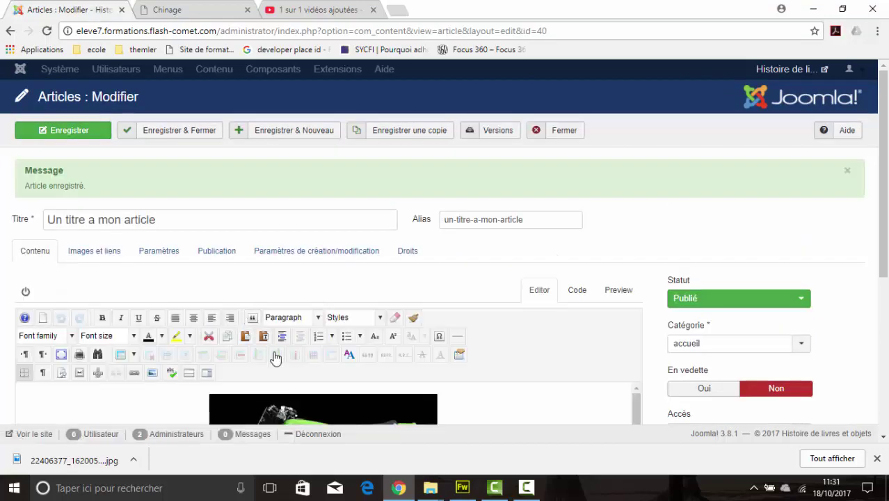
- Refresh the site's Chinage page and look for the new article among its introductions
{"action": "left_click", "coordinate": [174, 9]}
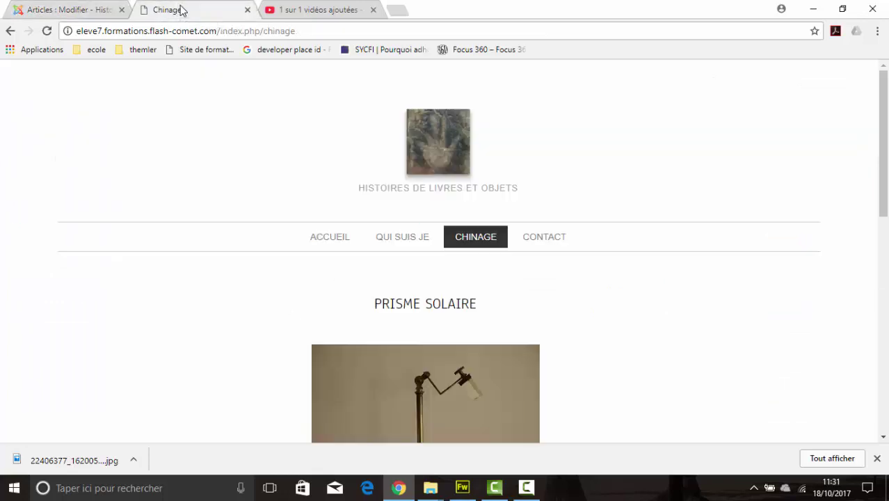
{"action": "left_click", "coordinate": [476, 233]}
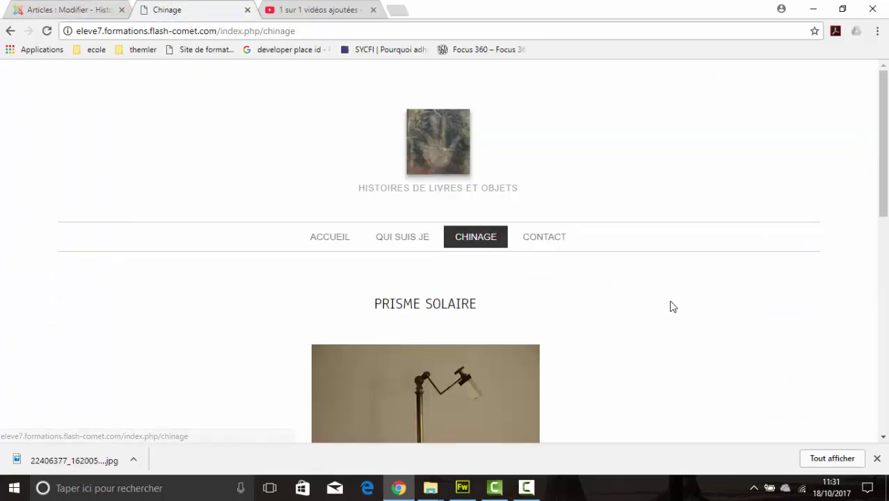
{"action": "scroll", "coordinate": [672, 306], "scroll_direction": "down", "scroll_amount": 8}
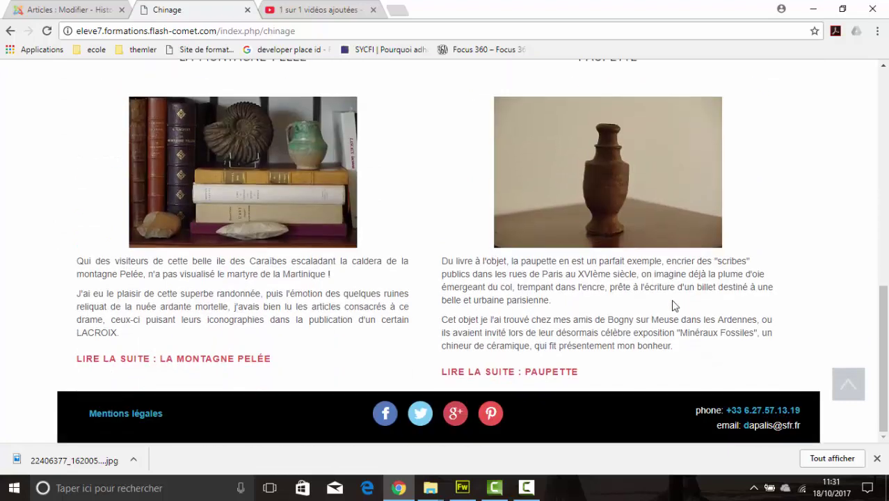
{"action": "scroll", "coordinate": [671, 305], "scroll_direction": "up", "scroll_amount": 10}
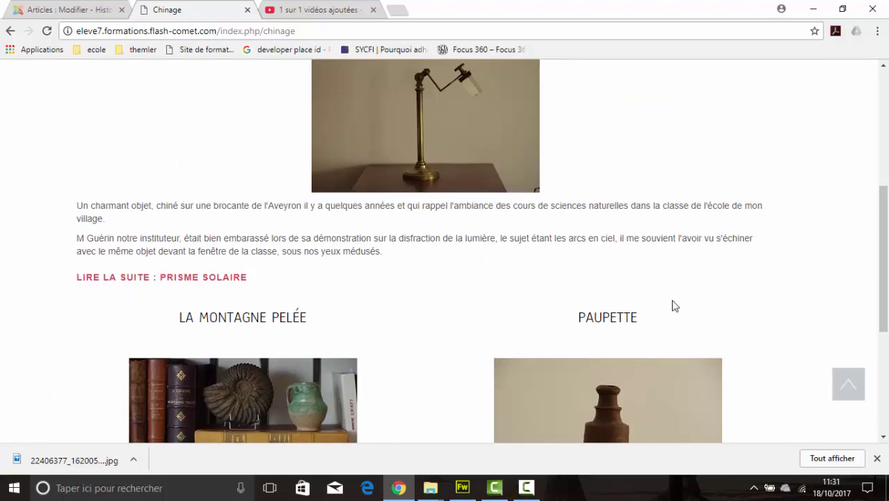
- Set the article's category to Chinage, save and close the article, and dismiss the news notification
{"action": "left_click", "coordinate": [63, 12]}
{"action": "scroll", "coordinate": [640, 235], "scroll_direction": "down", "scroll_amount": 1}
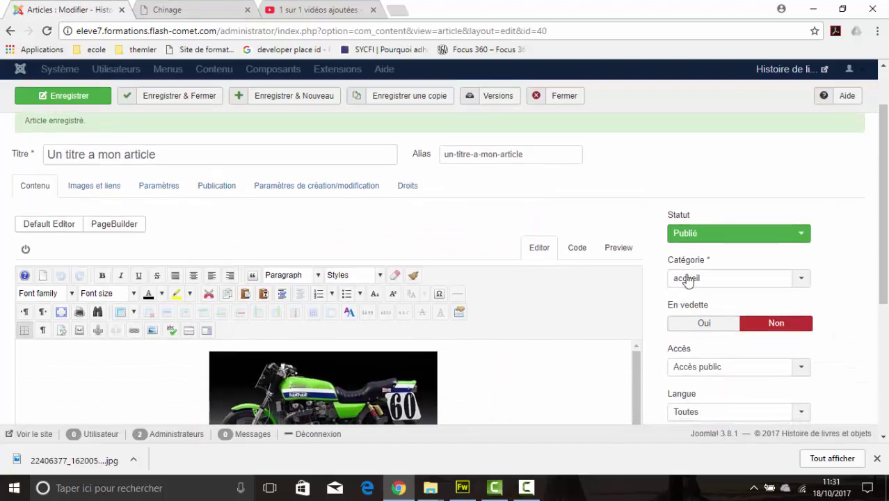
{"action": "left_click", "coordinate": [801, 280]}
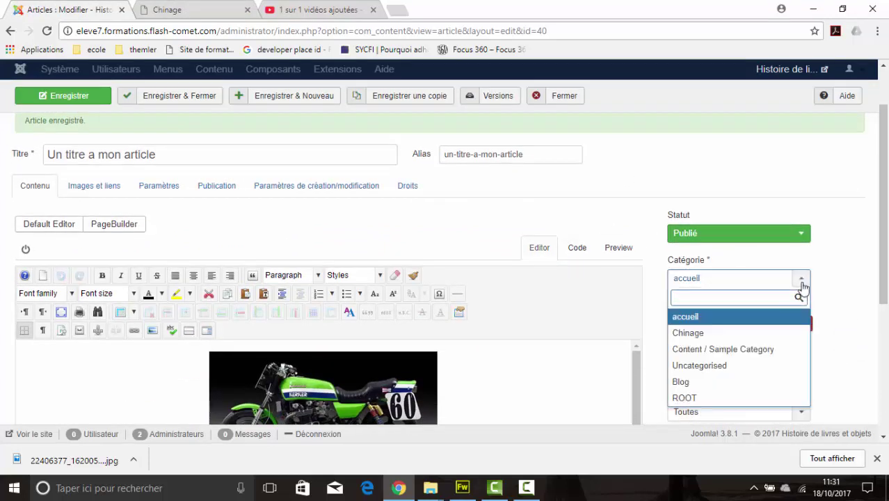
{"action": "left_click", "coordinate": [695, 338]}
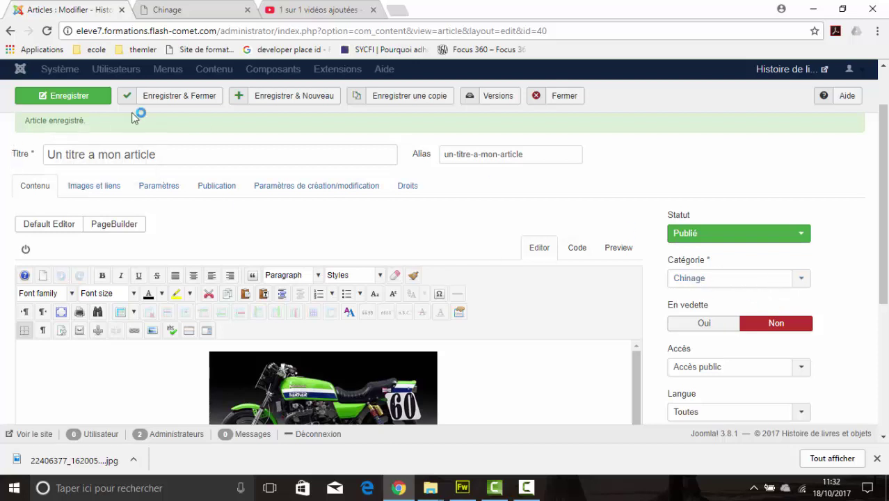
{"action": "left_click", "coordinate": [193, 100]}
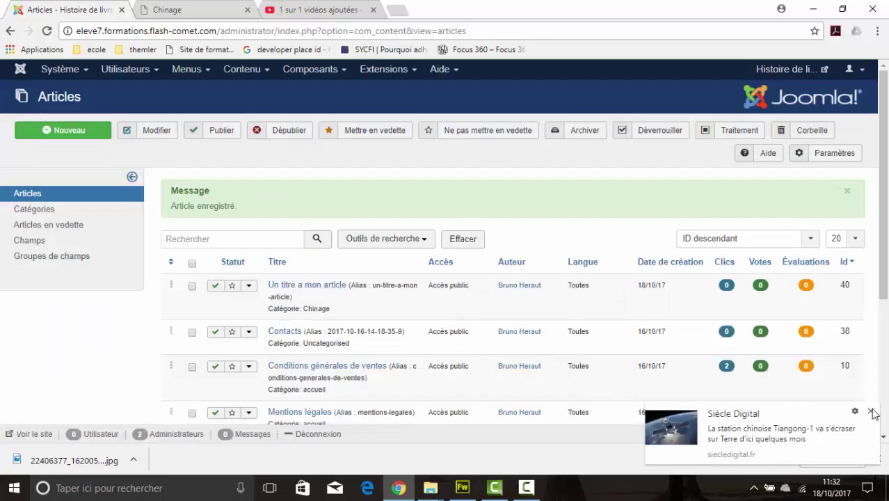
{"action": "left_click", "coordinate": [872, 410]}
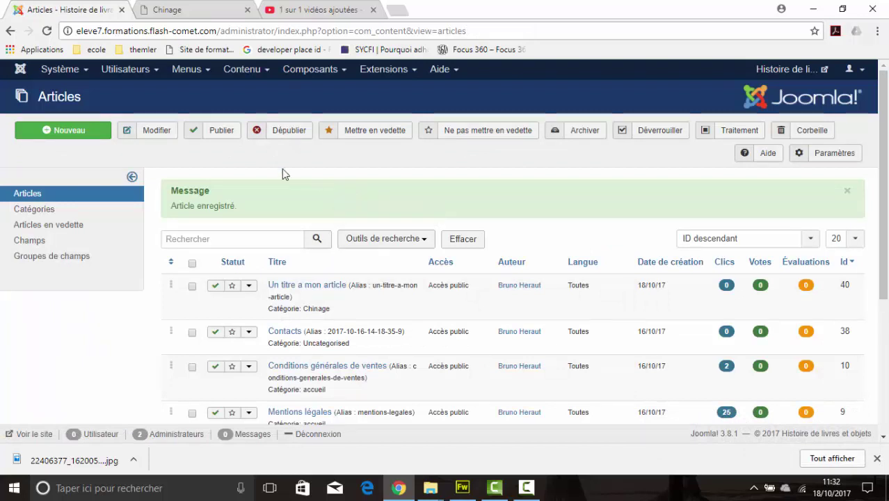
- Reload the Chinage page, open the full version of "Un titre a mon article" and check its image and text
{"action": "left_click", "coordinate": [197, 10]}
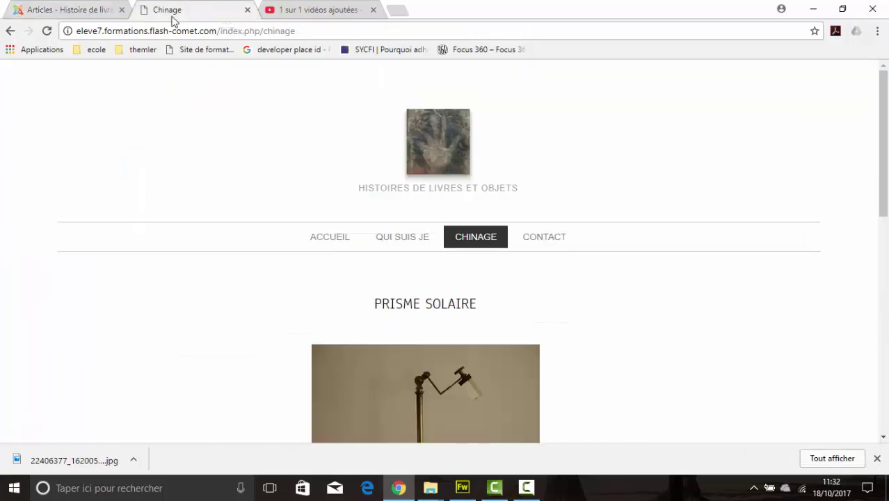
{"action": "left_click", "coordinate": [48, 35]}
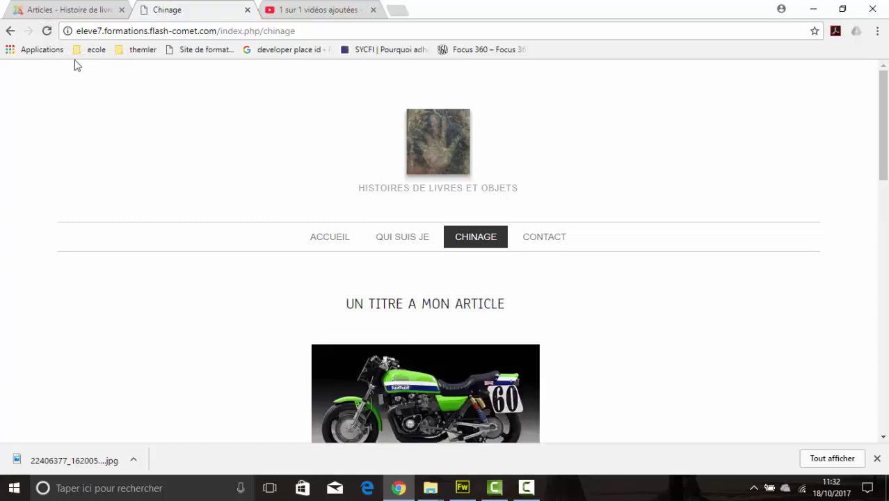
{"action": "scroll", "coordinate": [590, 227], "scroll_direction": "down", "scroll_amount": 3}
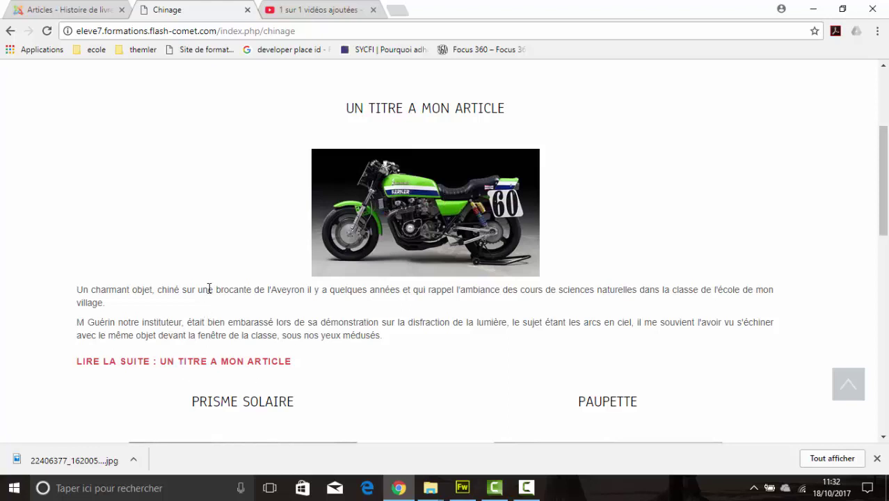
{"action": "left_click_drag", "start_coordinate": [209, 288], "coordinate": [220, 336]}
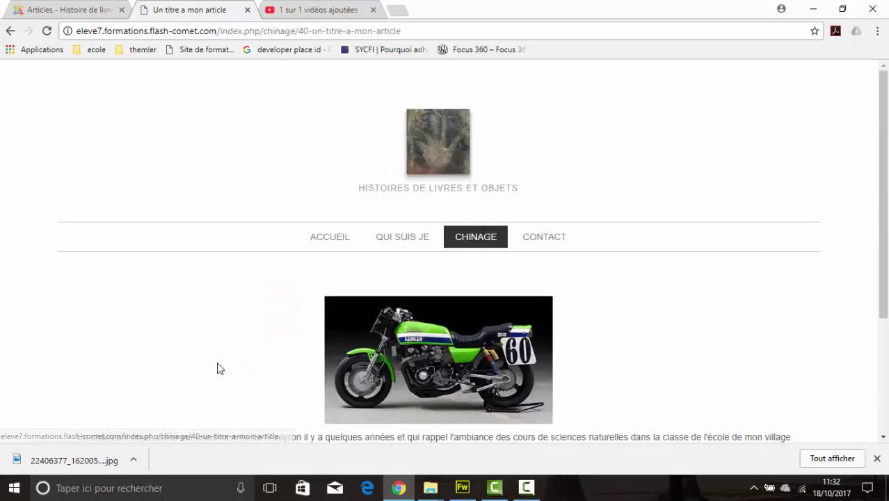
{"action": "scroll", "coordinate": [679, 315], "scroll_direction": "down", "scroll_amount": 3}
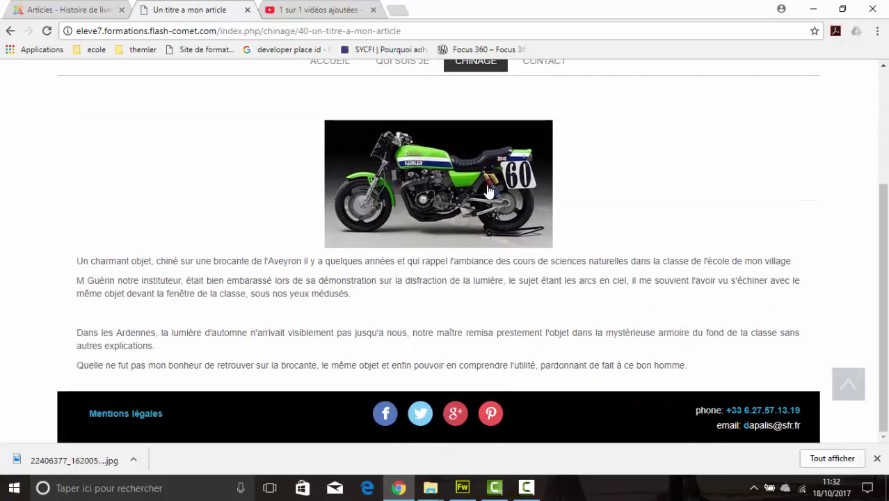
{"action": "scroll", "coordinate": [496, 199], "scroll_direction": "up", "scroll_amount": 3}
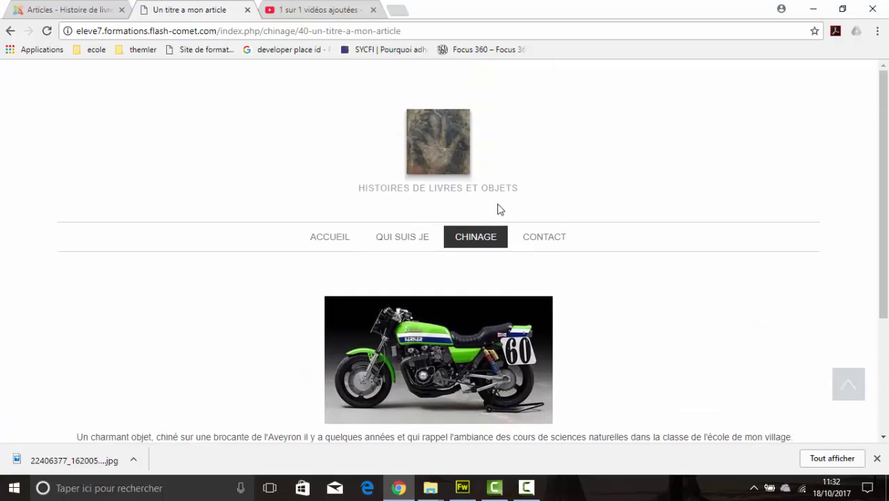
- Return to the Chinage page and examine how the new article and the older ones are laid out
{"action": "left_click", "coordinate": [477, 237]}
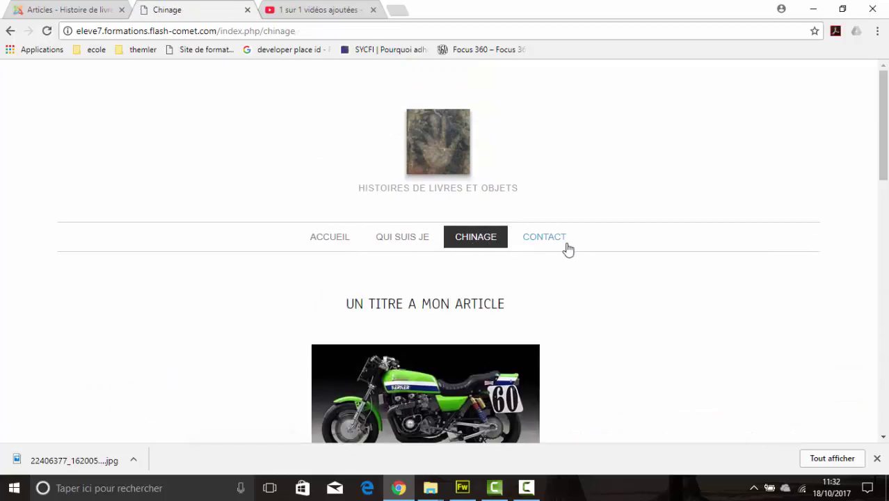
{"action": "scroll", "coordinate": [570, 249], "scroll_direction": "down", "scroll_amount": 6}
{"action": "scroll", "coordinate": [578, 245], "scroll_direction": "down", "scroll_amount": 5}
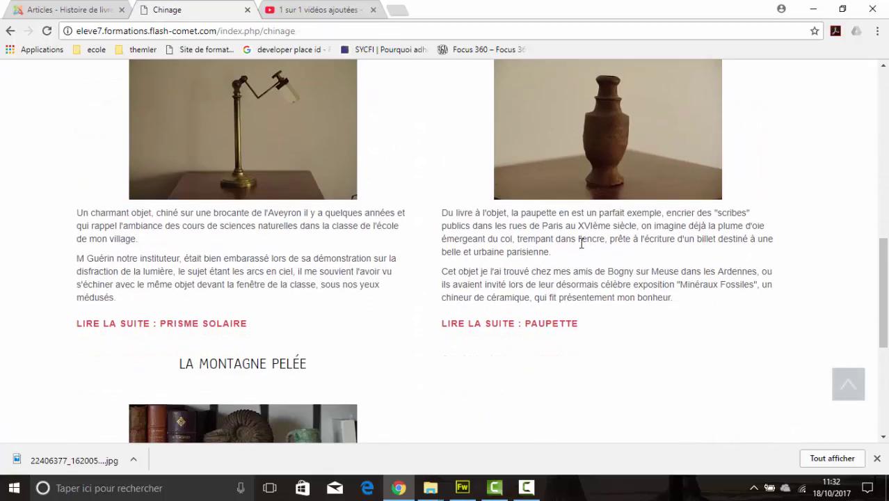
{"action": "scroll", "coordinate": [592, 249], "scroll_direction": "down", "scroll_amount": 2}
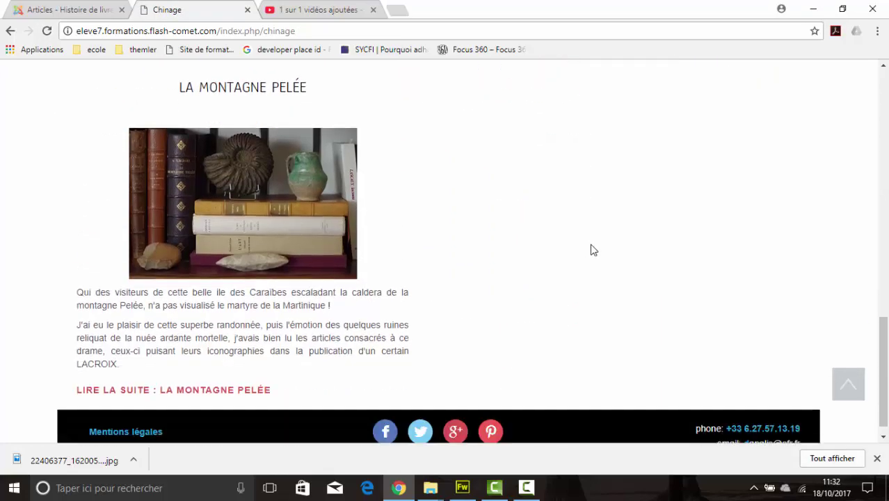
{"action": "scroll", "coordinate": [591, 252], "scroll_direction": "up", "scroll_amount": 7}
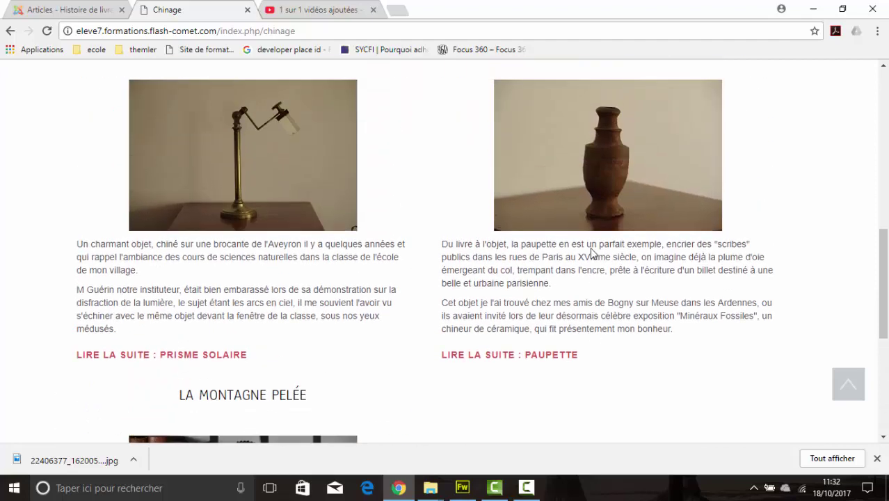
{"action": "scroll", "coordinate": [590, 253], "scroll_direction": "up", "scroll_amount": 3}
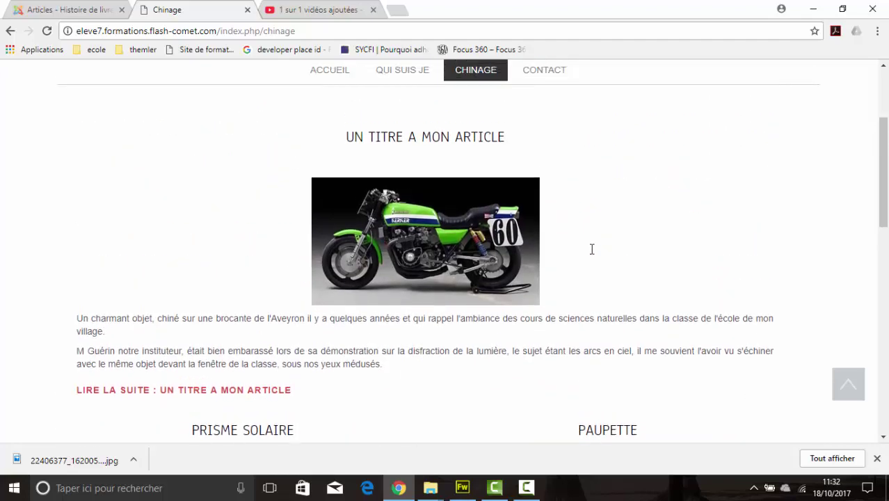
- Return to the site administration and reload the articles list
{"action": "left_click", "coordinate": [70, 10]}
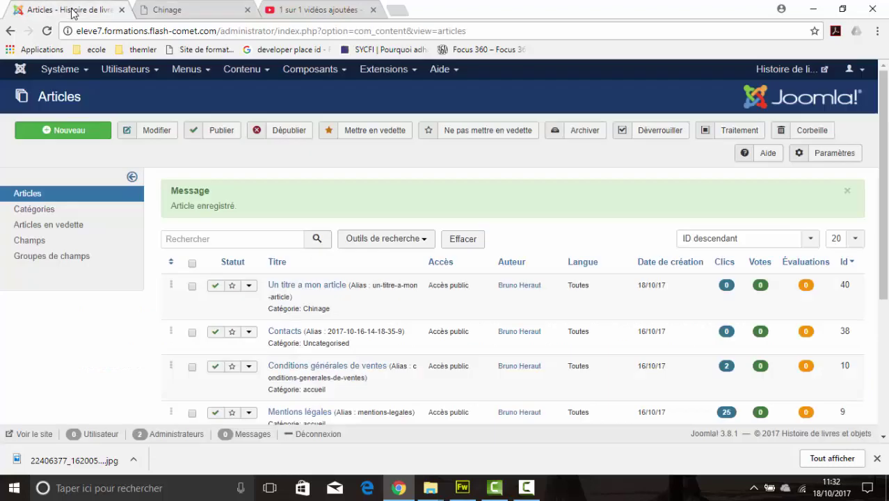
{"action": "left_click", "coordinate": [13, 196]}
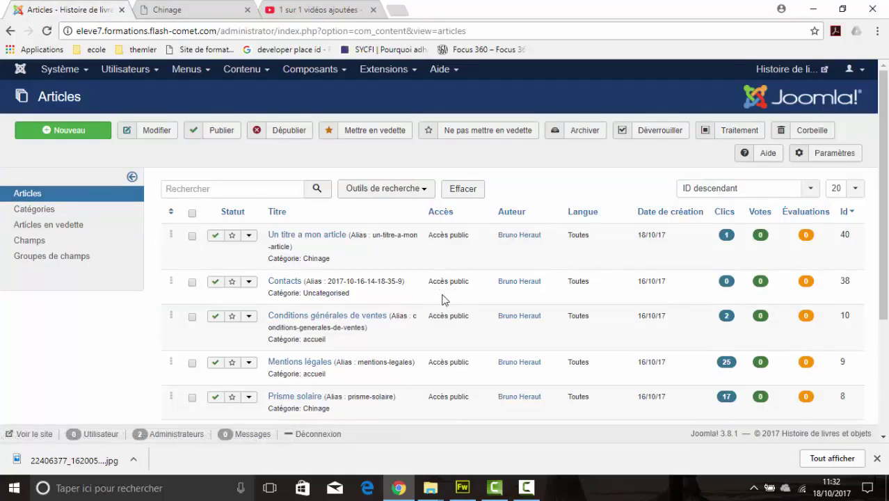
- Unlock the checked-out articles "Paupette" and "La montagne Pelée" in the articles list
{"action": "scroll", "coordinate": [374, 220], "scroll_direction": "down", "scroll_amount": 3}
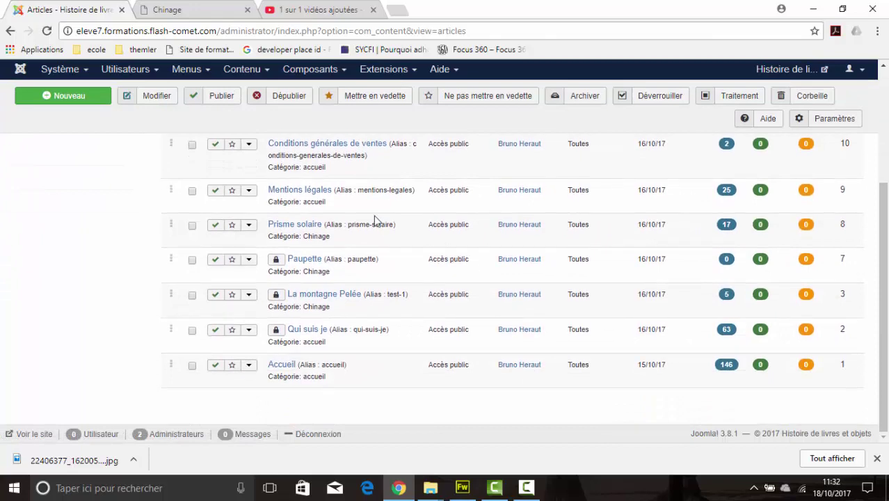
{"action": "left_click", "coordinate": [275, 258]}
{"action": "scroll", "coordinate": [280, 343], "scroll_direction": "down", "scroll_amount": 5}
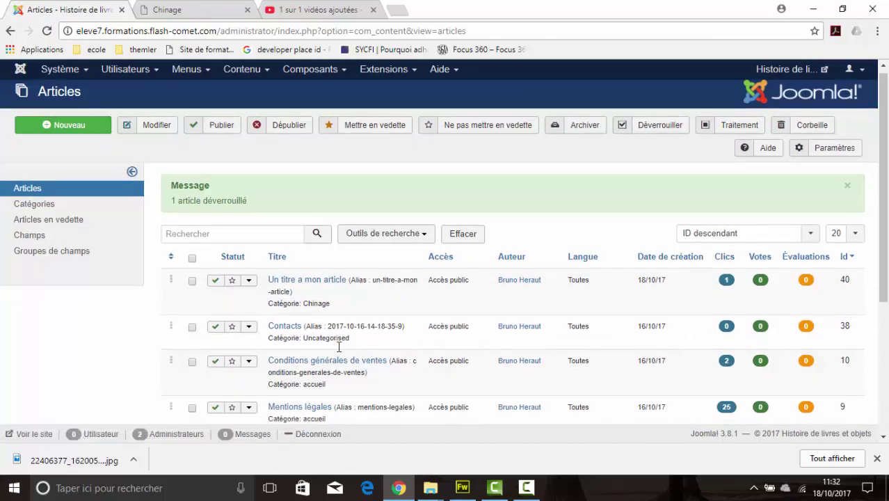
{"action": "left_click", "coordinate": [276, 329]}
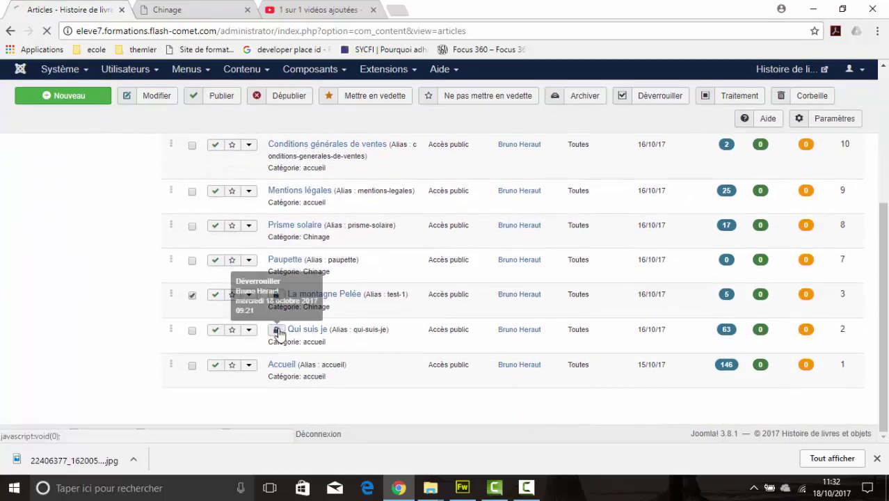
{"action": "left_click", "coordinate": [281, 325]}
{"action": "scroll", "coordinate": [431, 349], "scroll_direction": "down", "scroll_amount": 3}
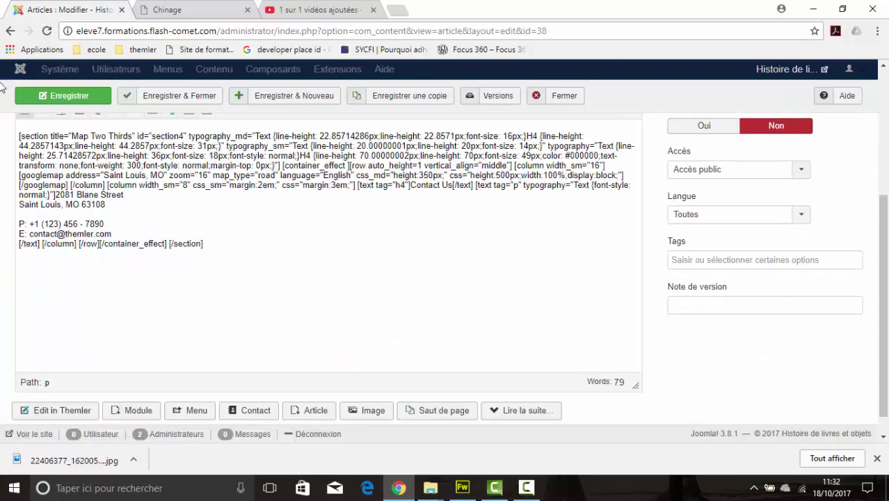
{"action": "left_click", "coordinate": [559, 96]}
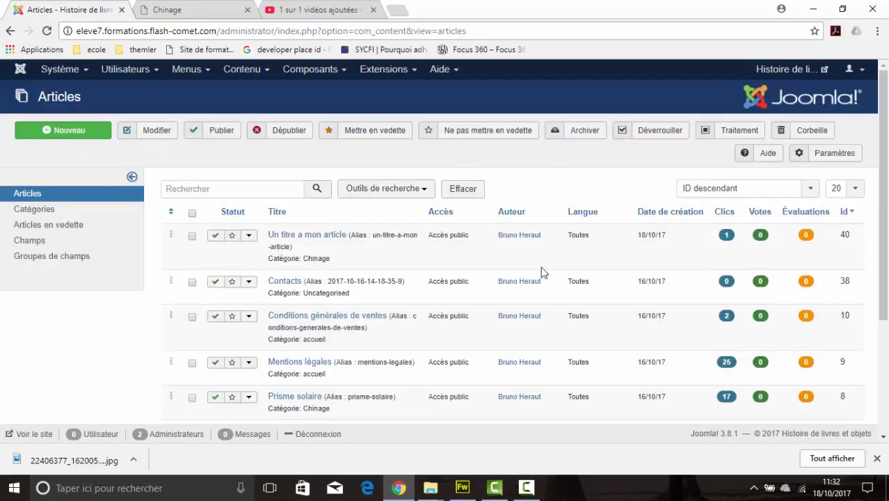
- Filter the articles list by the Chinage category and move "Un titre a mon article" to the trash
{"action": "scroll", "coordinate": [560, 285], "scroll_direction": "down", "scroll_amount": 2}
{"action": "scroll", "coordinate": [560, 285], "scroll_direction": "up", "scroll_amount": 2}
{"action": "left_click", "coordinate": [417, 192]}
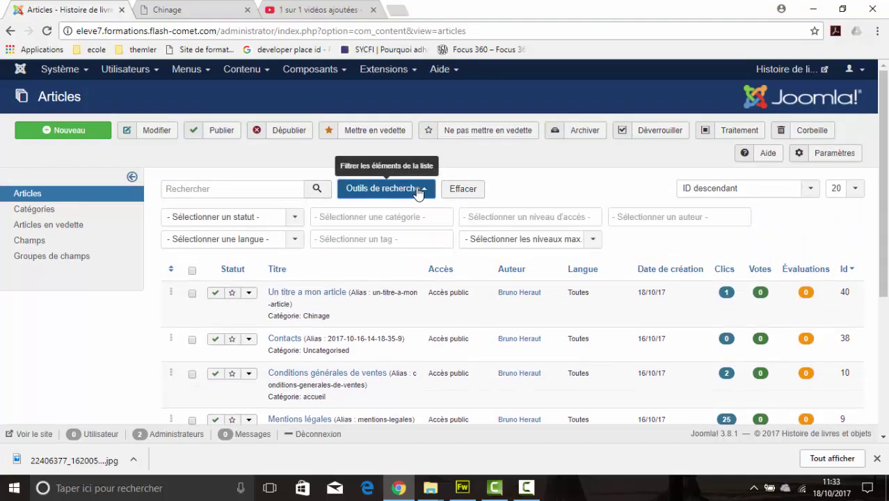
{"action": "left_click", "coordinate": [400, 216]}
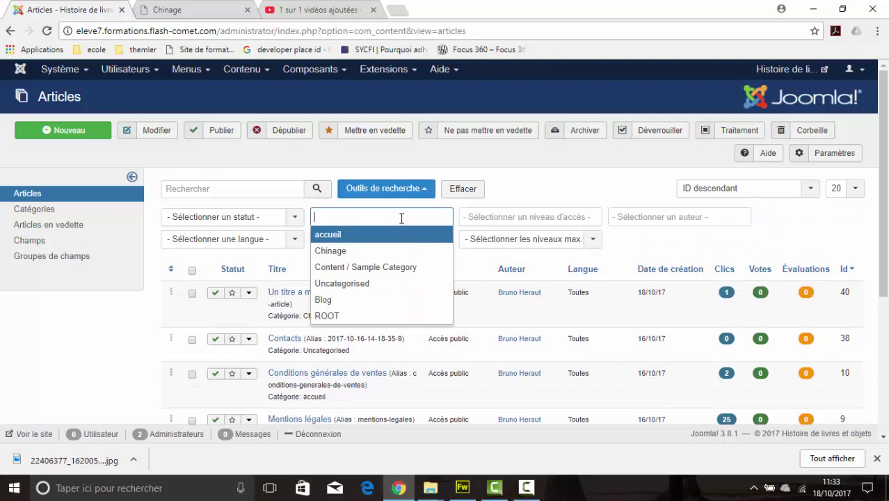
{"action": "left_click", "coordinate": [329, 250]}
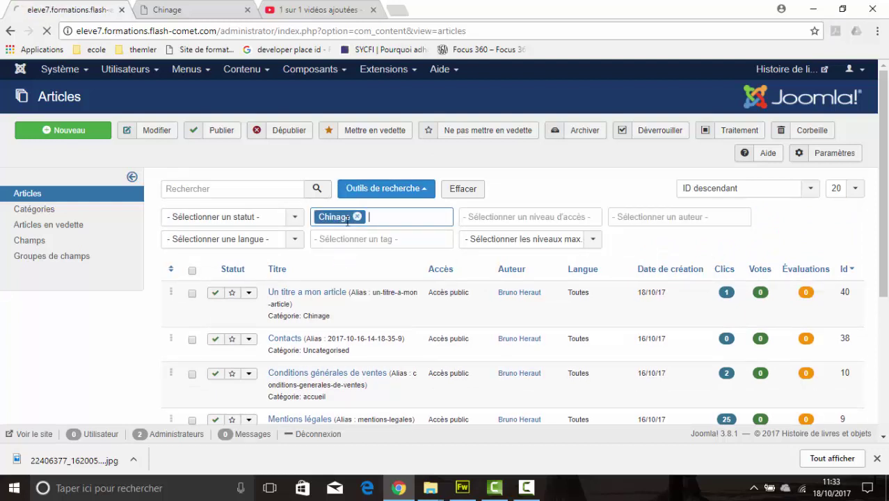
{"action": "scroll", "coordinate": [422, 240], "scroll_direction": "down", "scroll_amount": 1}
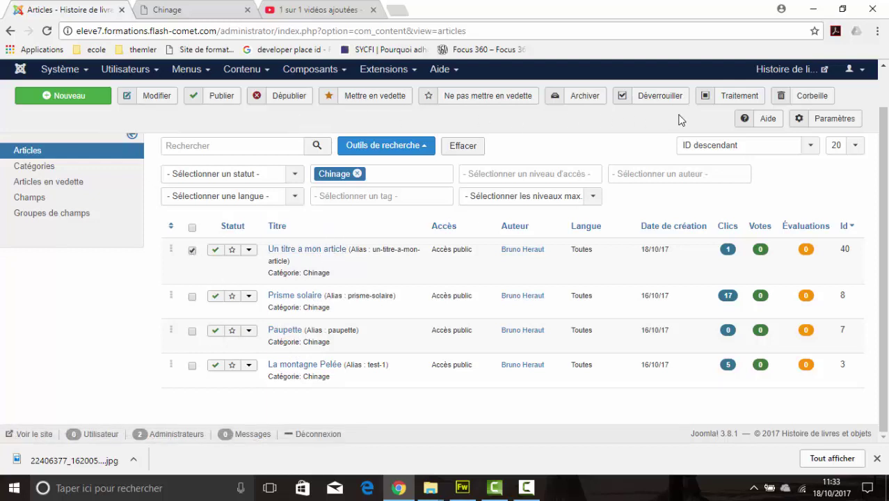
{"action": "left_click", "coordinate": [810, 99]}
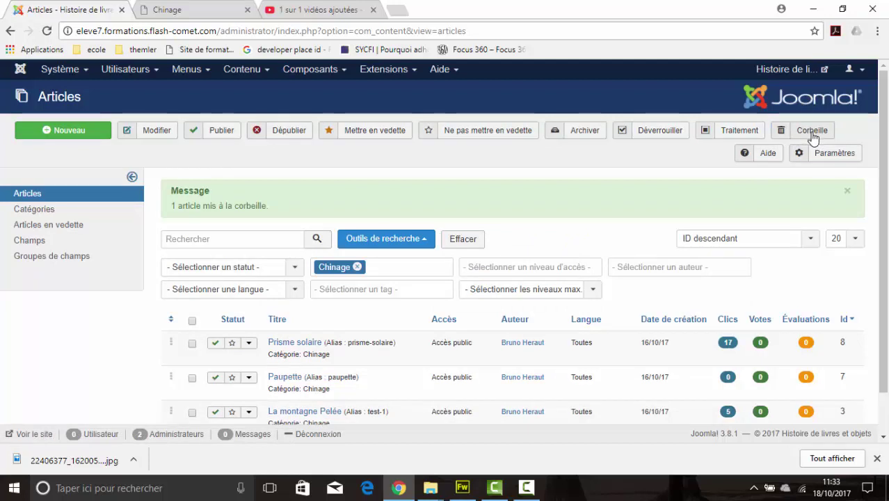
- Remove the Chinage category filter and unlock the article "Qui suis je"
{"action": "left_click", "coordinate": [357, 268]}
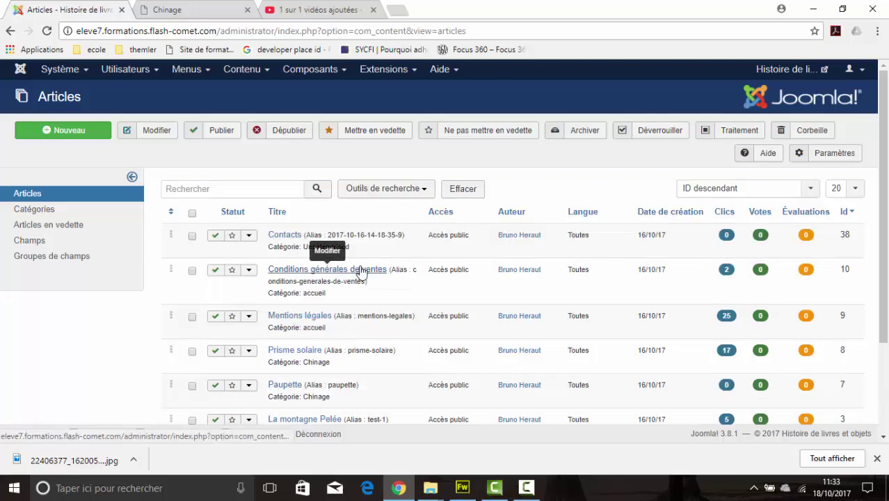
{"action": "scroll", "coordinate": [323, 364], "scroll_direction": "down", "scroll_amount": 2}
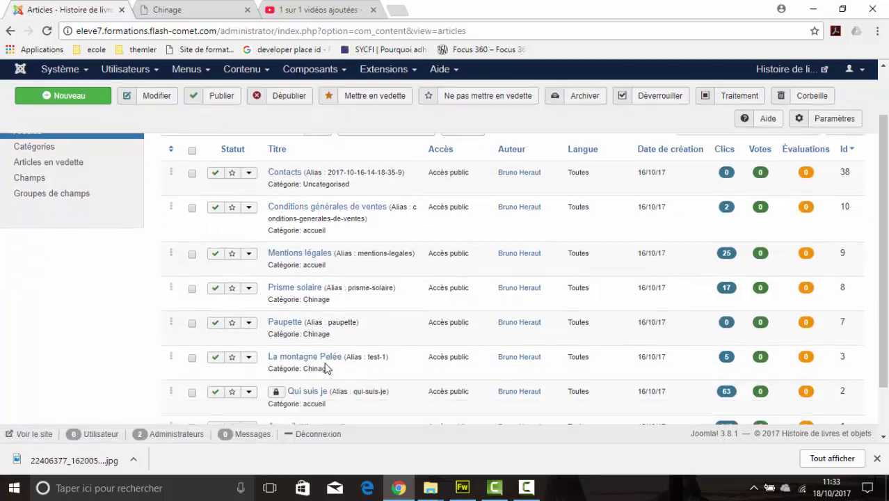
{"action": "left_click", "coordinate": [275, 329]}
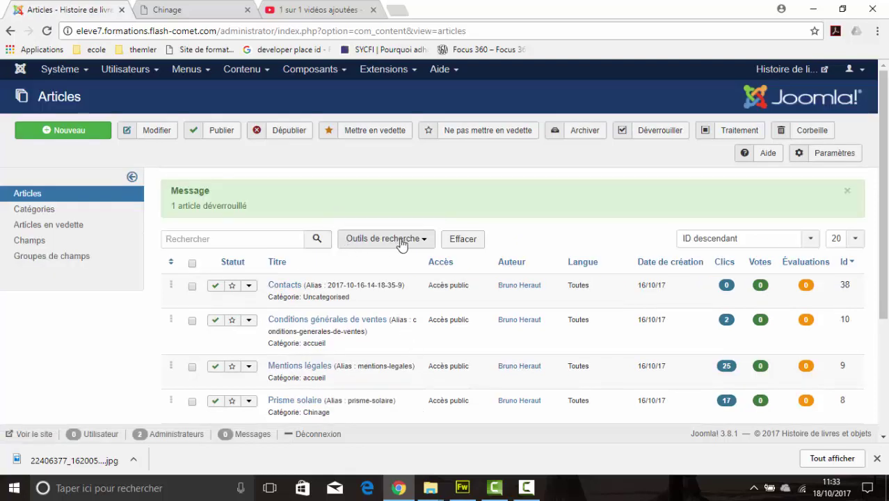
- Filter the articles list by the status "Dans la corbeille" and look through the trashed articles
{"action": "left_click", "coordinate": [393, 241]}
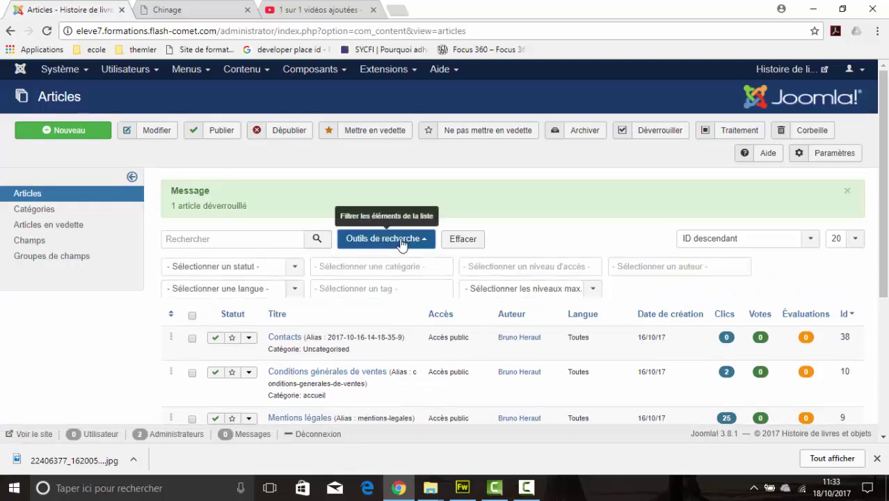
{"action": "left_click", "coordinate": [295, 271]}
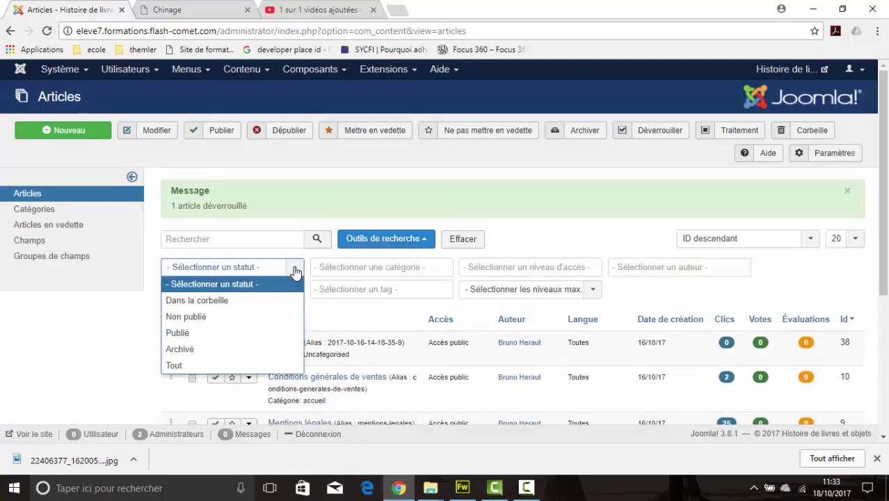
{"action": "left_click", "coordinate": [245, 306]}
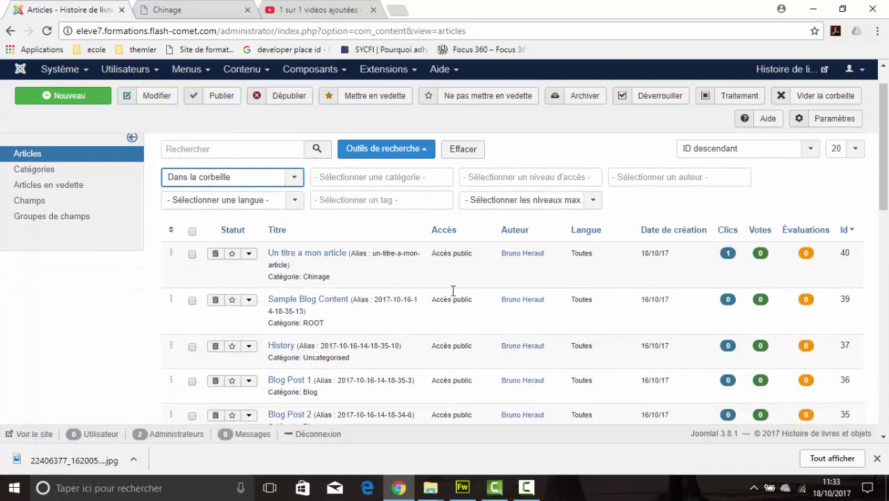
{"action": "scroll", "coordinate": [453, 291], "scroll_direction": "down", "scroll_amount": 3}
{"action": "scroll", "coordinate": [453, 291], "scroll_direction": "down", "scroll_amount": 8}
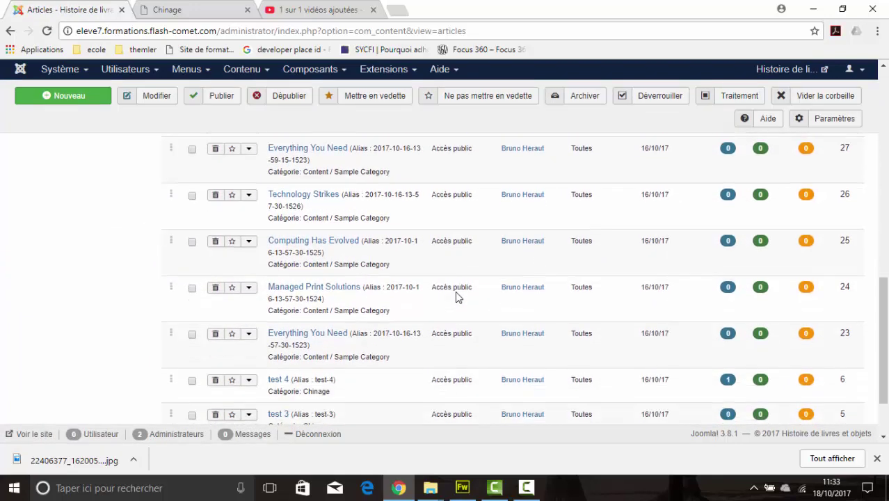
{"action": "scroll", "coordinate": [459, 298], "scroll_direction": "up", "scroll_amount": 6}
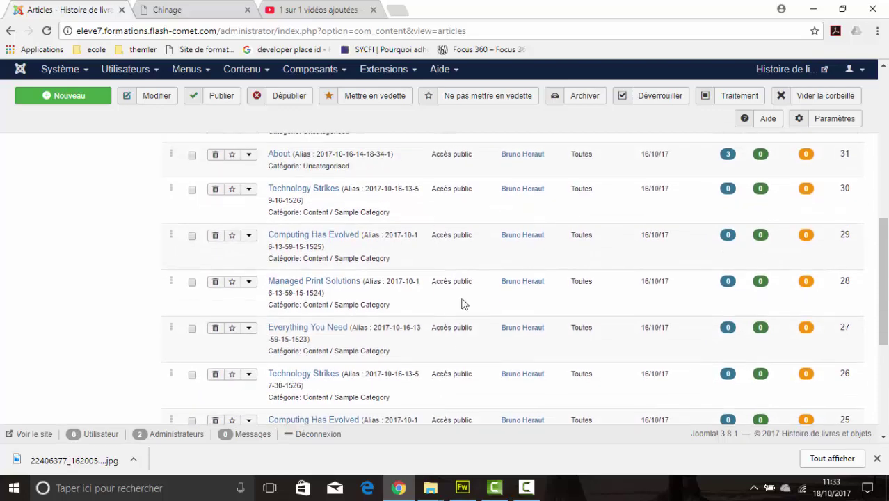
{"action": "scroll", "coordinate": [462, 302], "scroll_direction": "up", "scroll_amount": 4}
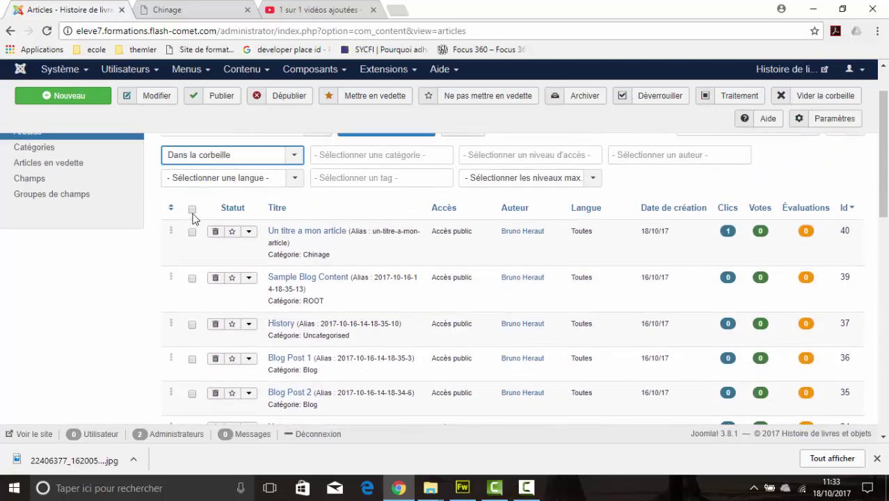
- Select all the trashed articles in the list and permanently delete them by emptying the trash
{"action": "left_click", "coordinate": [192, 211]}
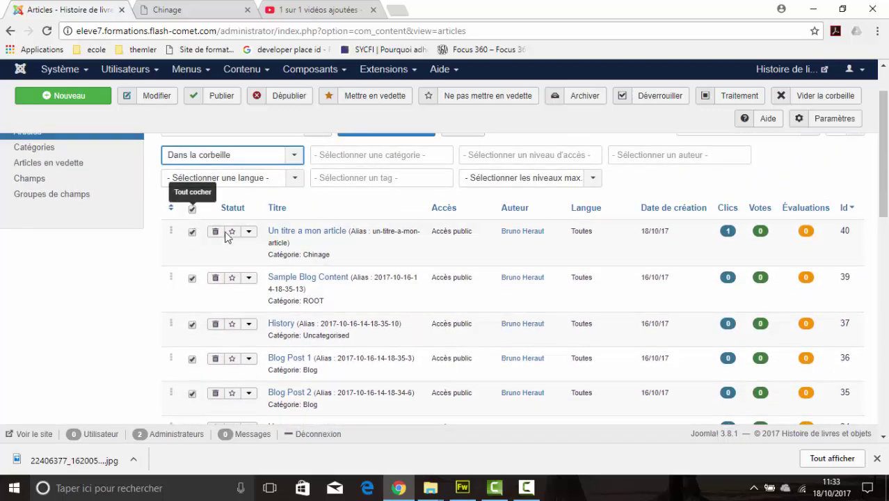
{"action": "scroll", "coordinate": [353, 292], "scroll_direction": "down", "scroll_amount": 8}
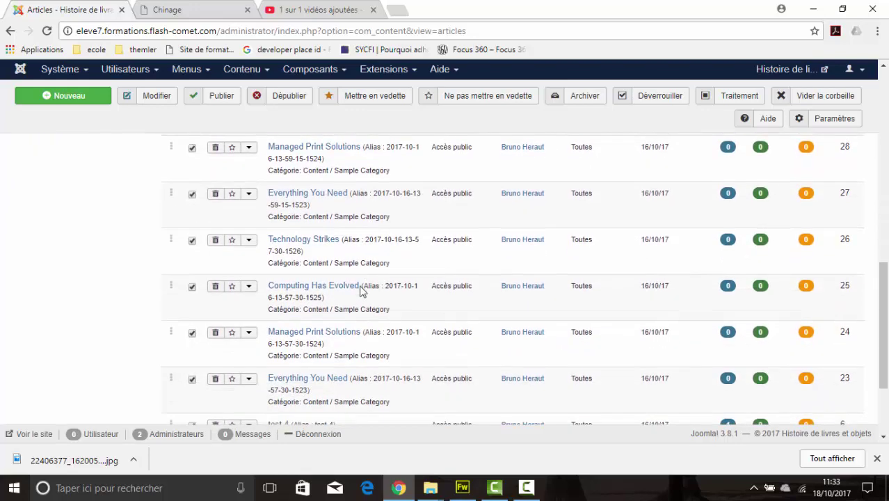
{"action": "scroll", "coordinate": [360, 291], "scroll_direction": "down", "scroll_amount": 2}
{"action": "scroll", "coordinate": [363, 289], "scroll_direction": "up", "scroll_amount": 10}
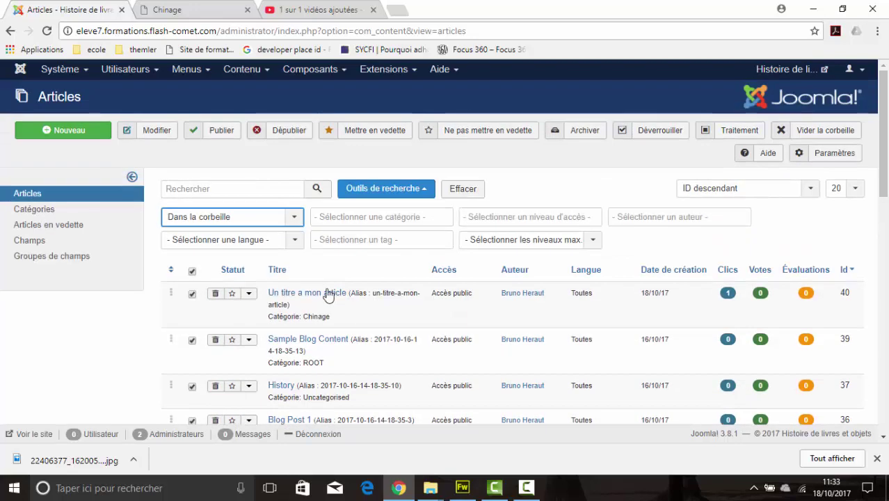
{"action": "left_click", "coordinate": [823, 134]}
{"action": "left_click", "coordinate": [492, 111]}
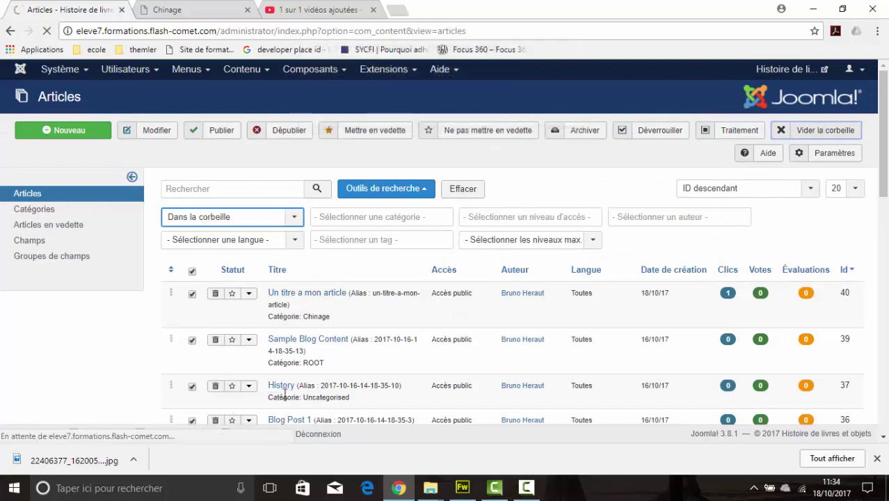